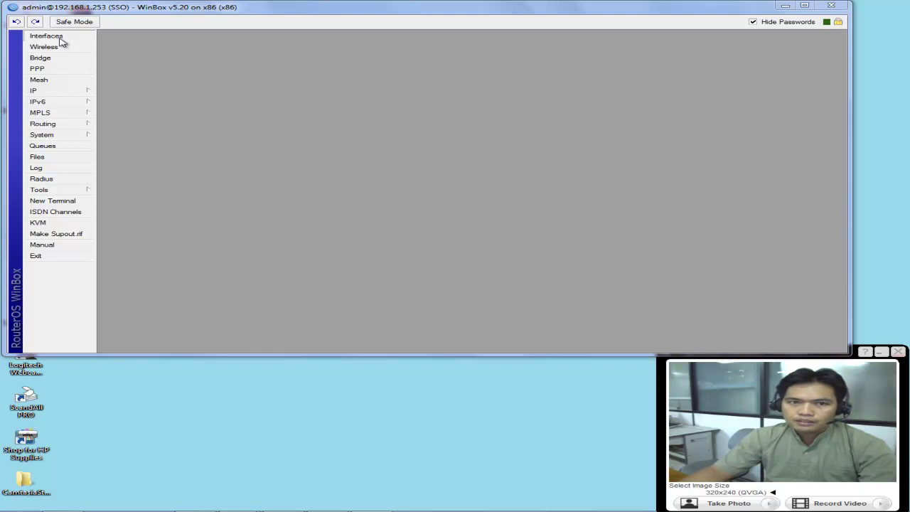
Add CPU, Memory and Uptime readouts to the WinBox status area.
right_click(505, 27)
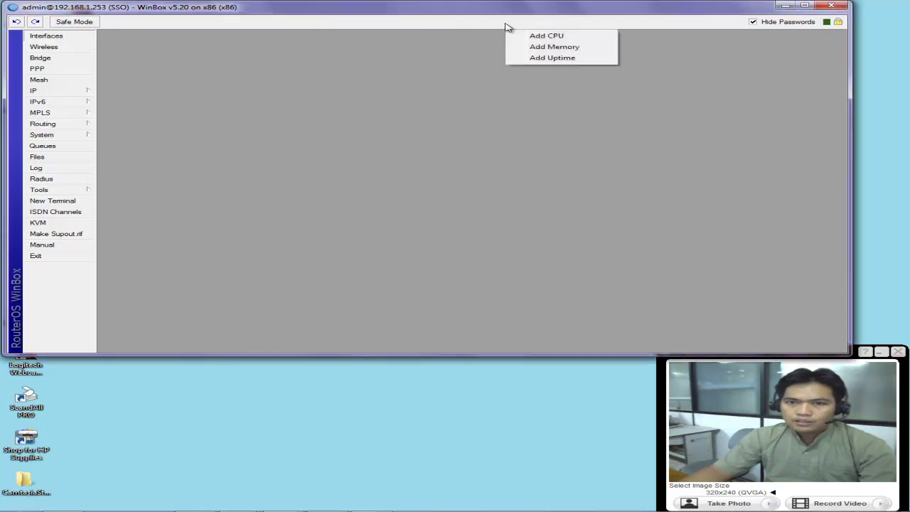
right_click(579, 27)
left_click(597, 36)
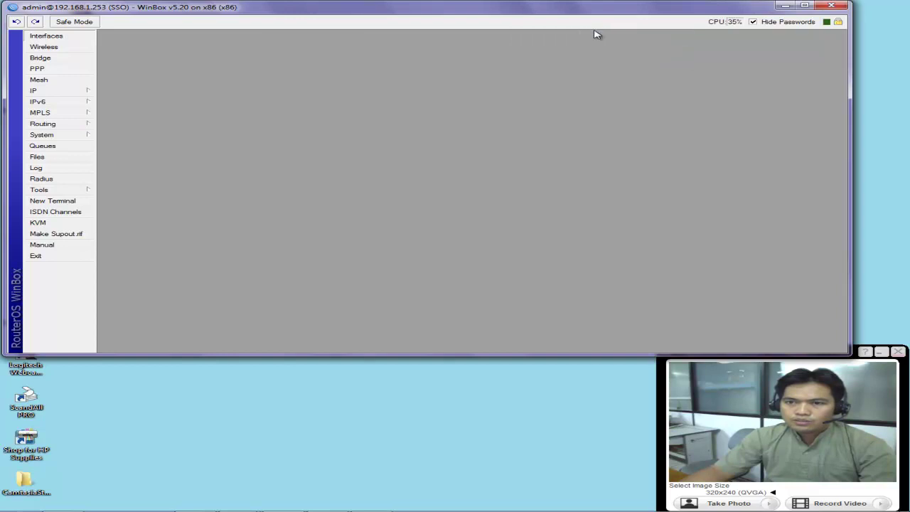
right_click(599, 24)
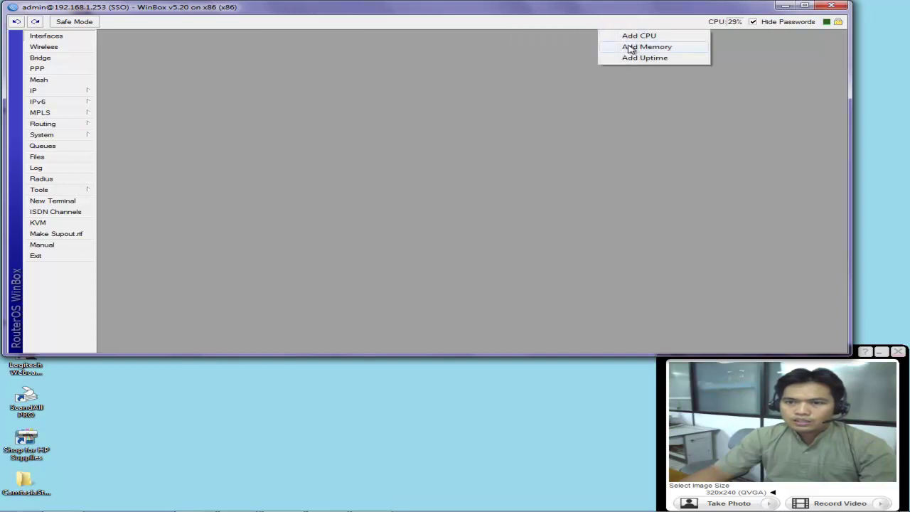
left_click(630, 48)
right_click(602, 29)
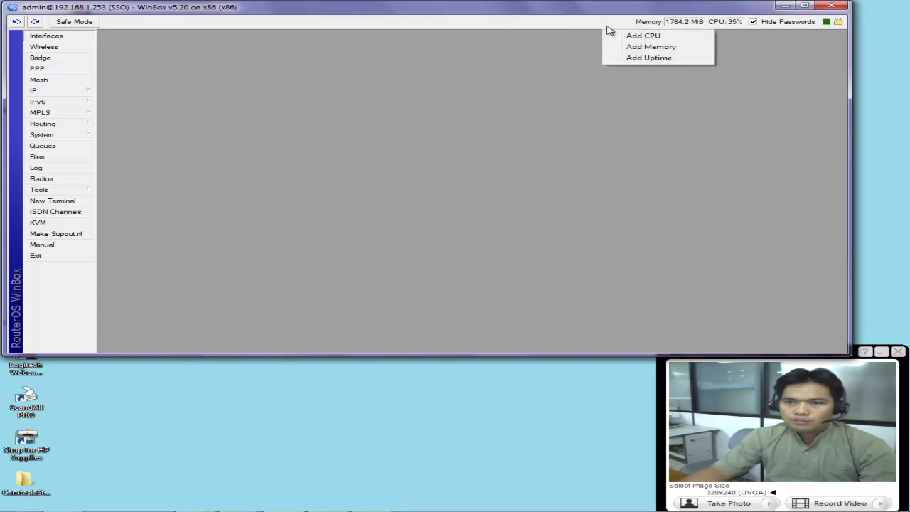
left_click(637, 58)
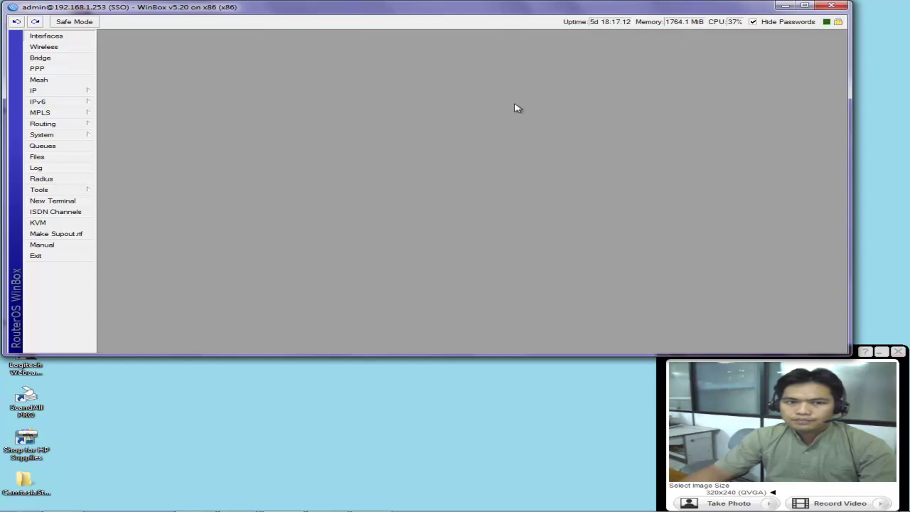
Open the router's interface list maximized and widen its Name column to fit the full VLAN names.
left_click(64, 39)
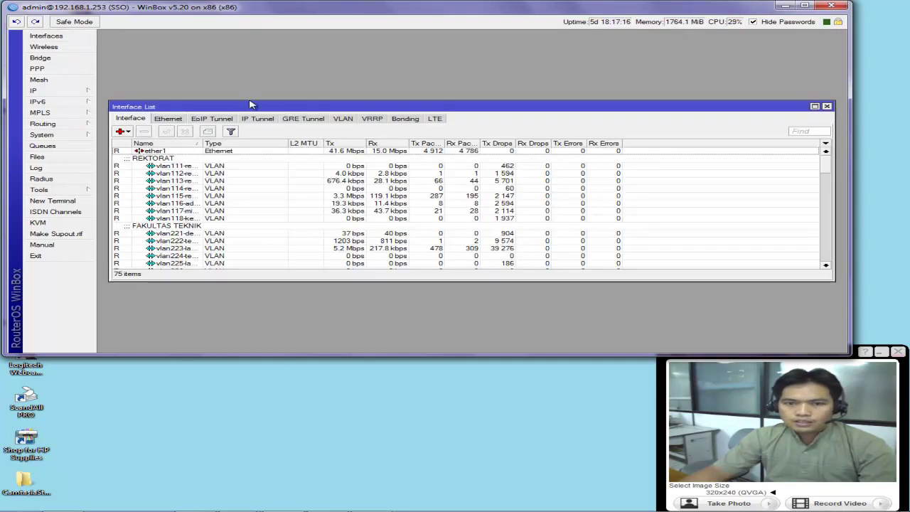
left_click(814, 105)
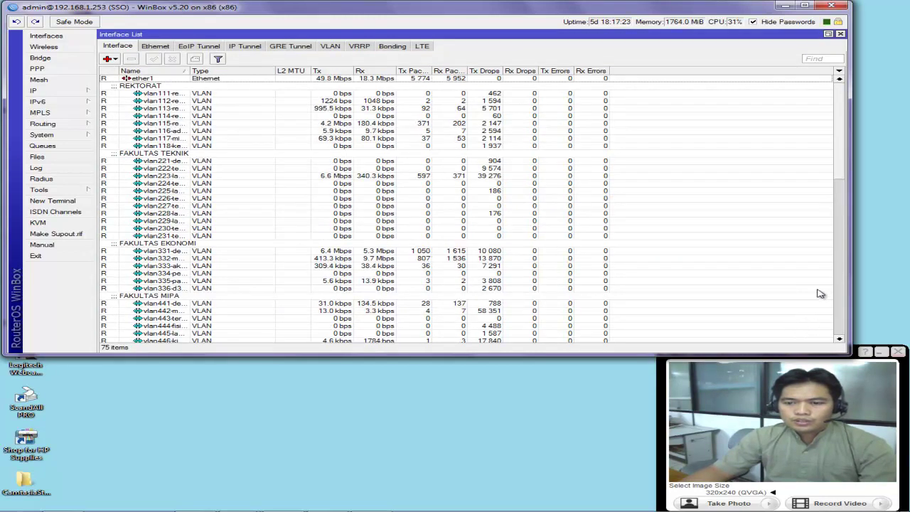
scroll(842, 193, "down", 2)
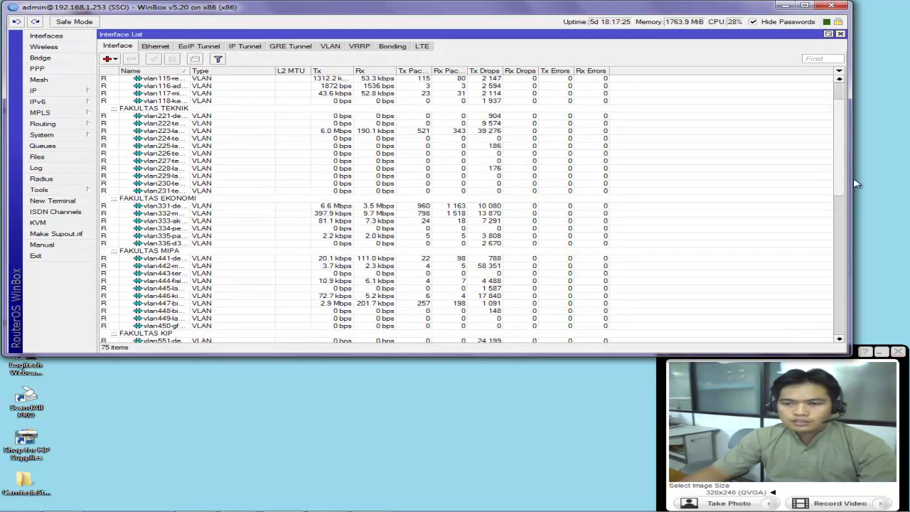
scroll(849, 175, "up", 2)
left_click_drag(843, 161, 839, 334)
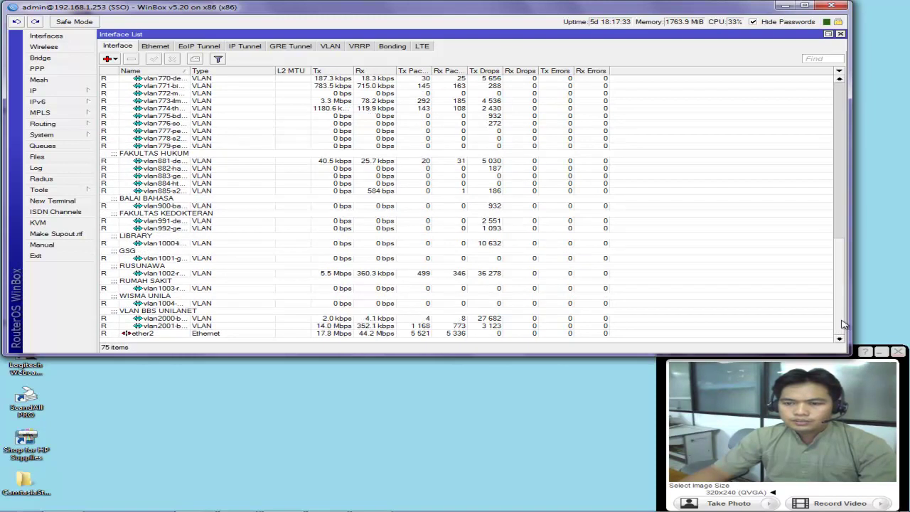
left_click_drag(840, 323, 843, 151)
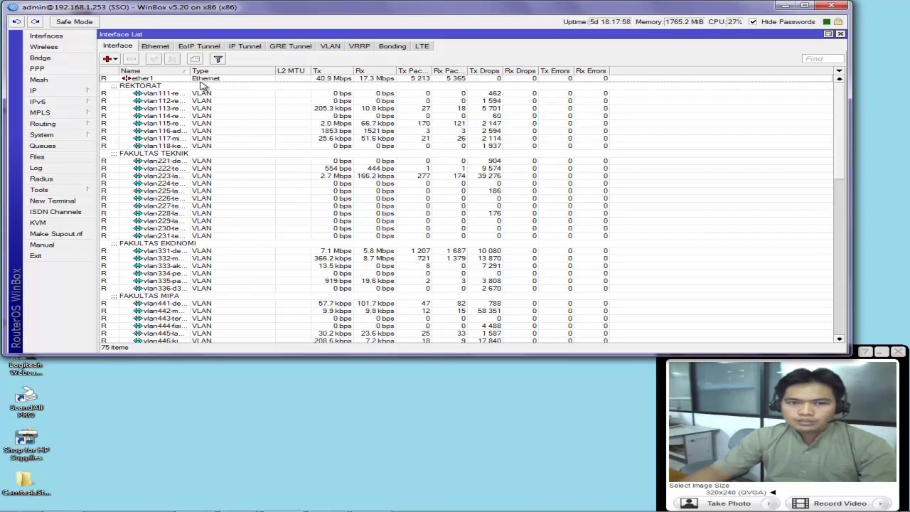
left_click_drag(189, 70, 244, 78)
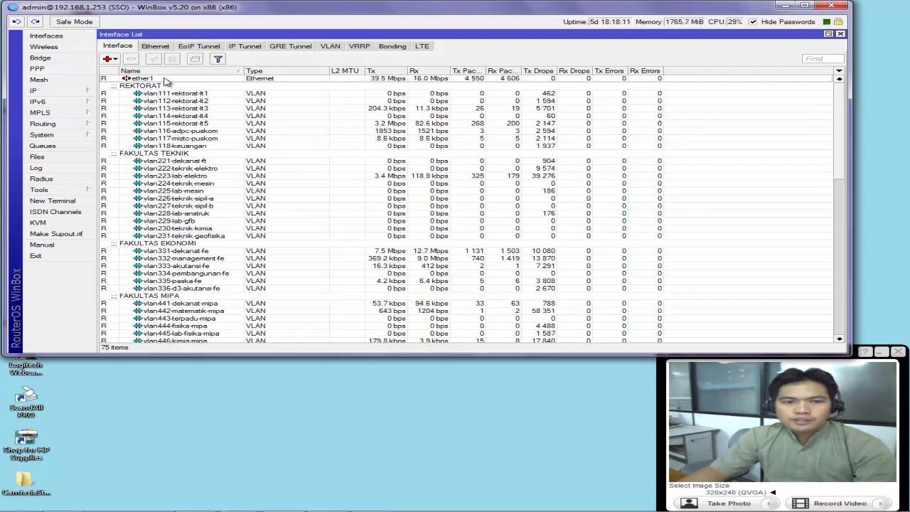
Examine the ether1 interface and go through the individual VLANs in the REKTORAT group.
left_click(164, 79)
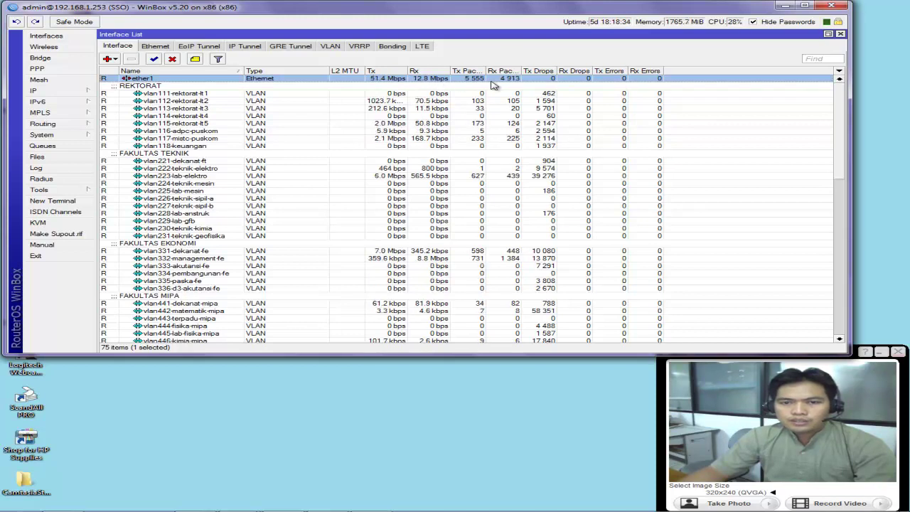
left_click(146, 93)
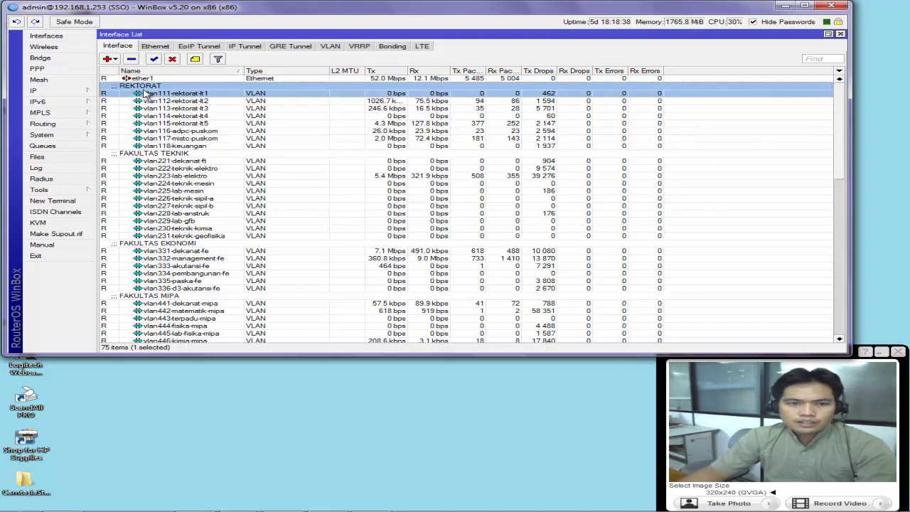
left_click(155, 147)
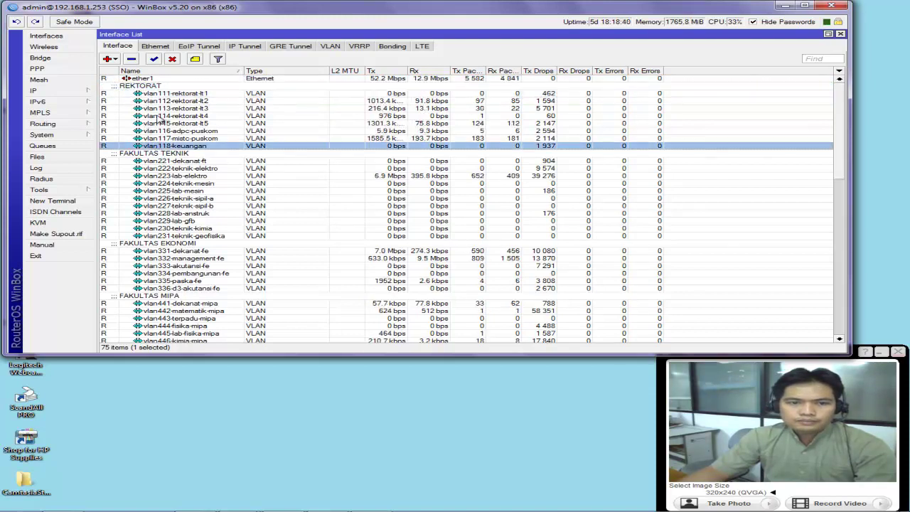
left_click(157, 95)
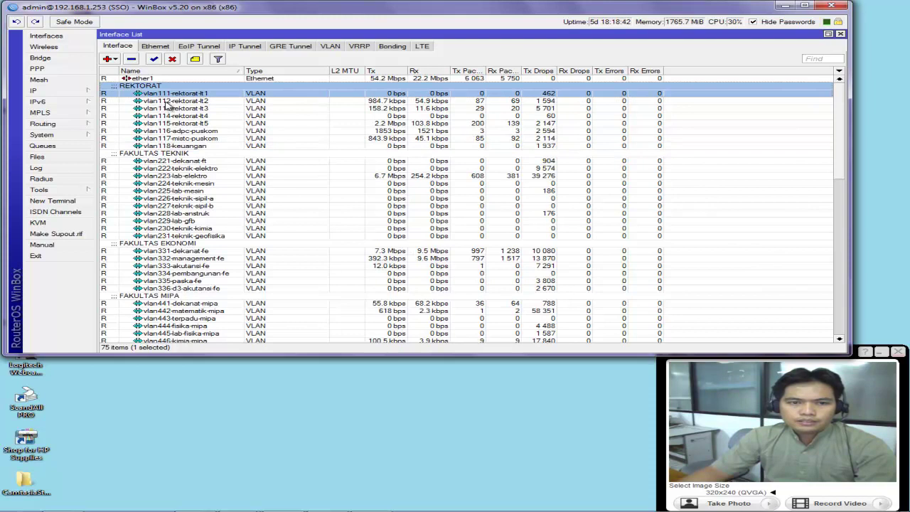
key("Down")
key("Down")
key("Down")
key("Down")
key("Down")
key("Down")
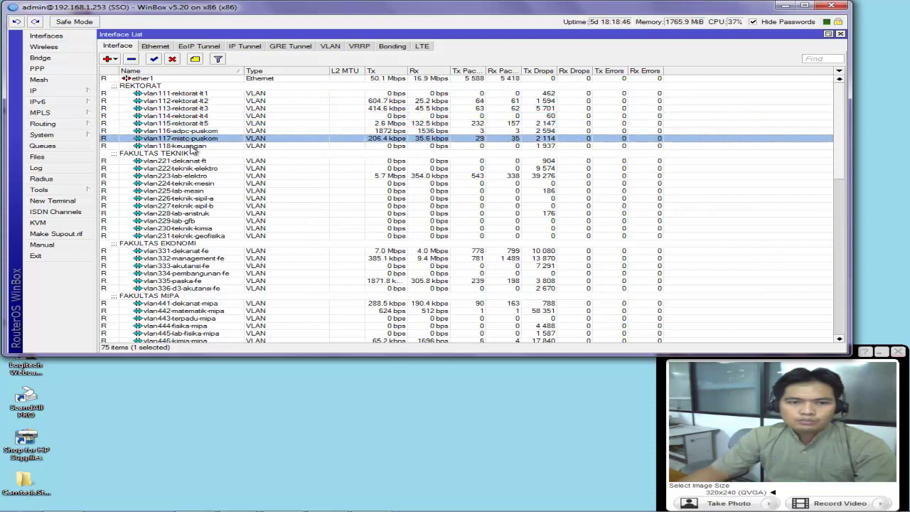
key("Down")
key("Up")
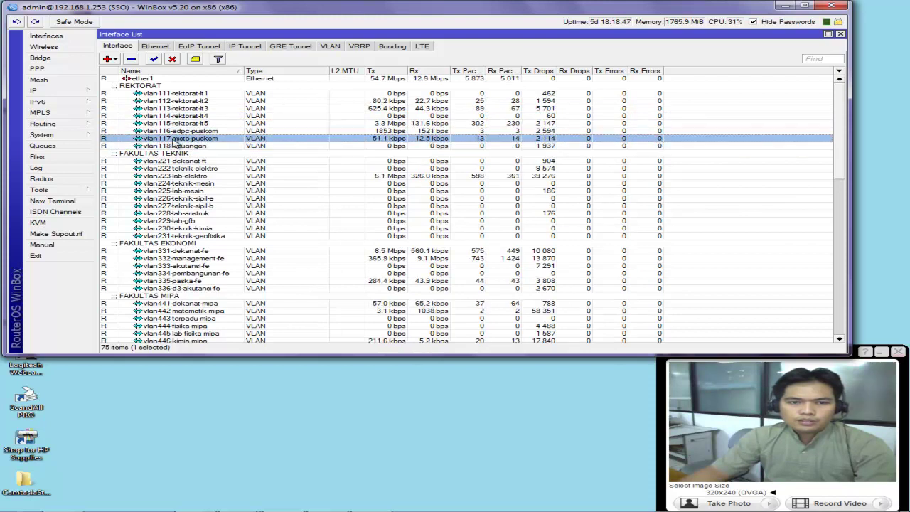
key("Up")
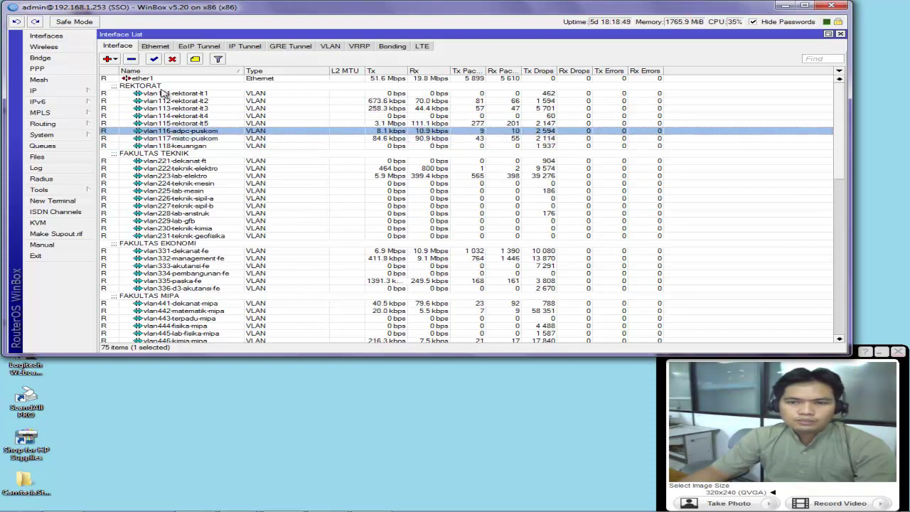
Select the REKTORAT block of VLANs, vlan111 to vlan118, followed by the FAKULTAS TEKNIK block, vlan221 to vlan231.
left_click(164, 94)
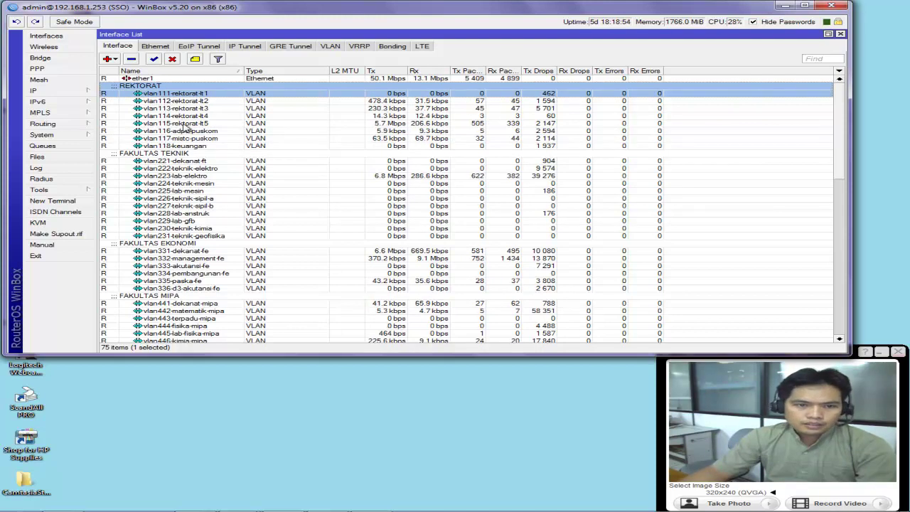
left_click(190, 145)
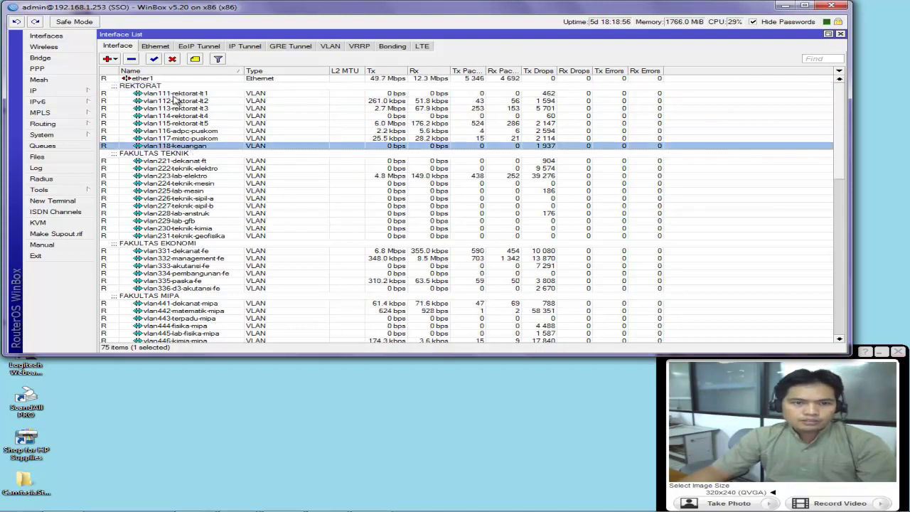
left_click(174, 94, "shift")
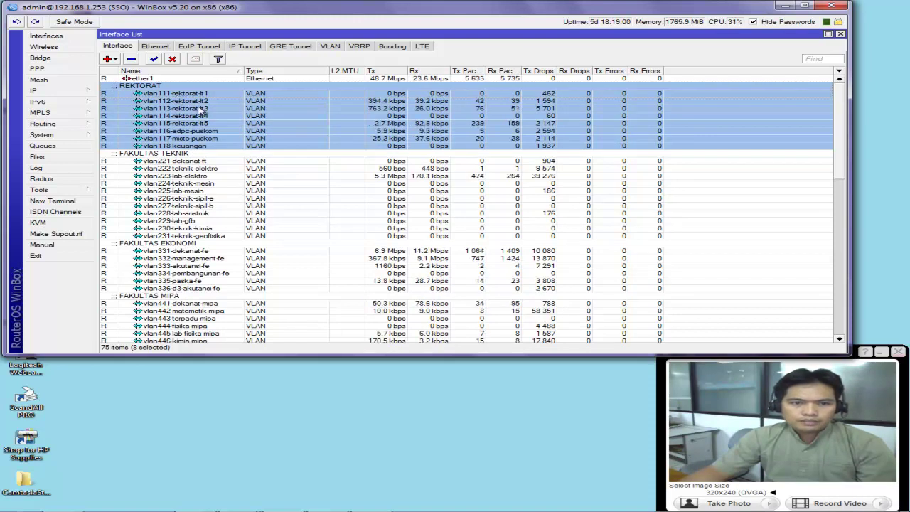
left_click(176, 162)
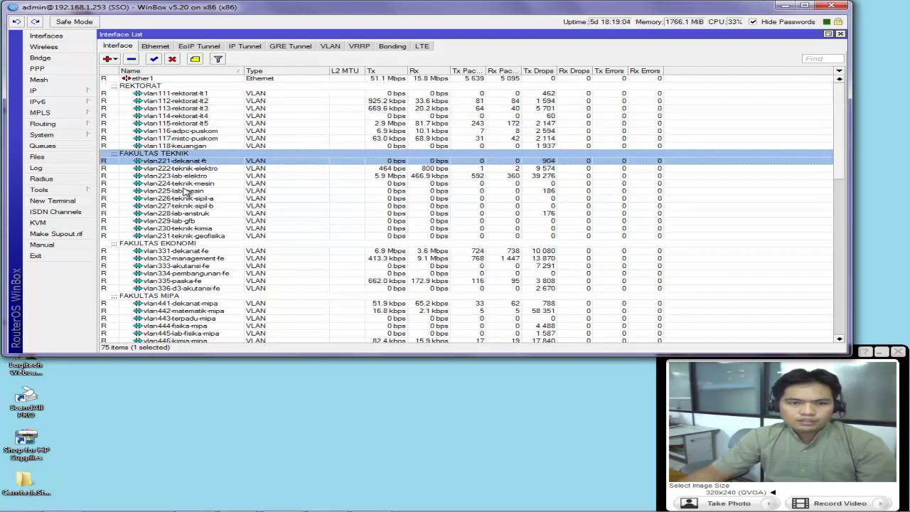
left_click(162, 235, "shift")
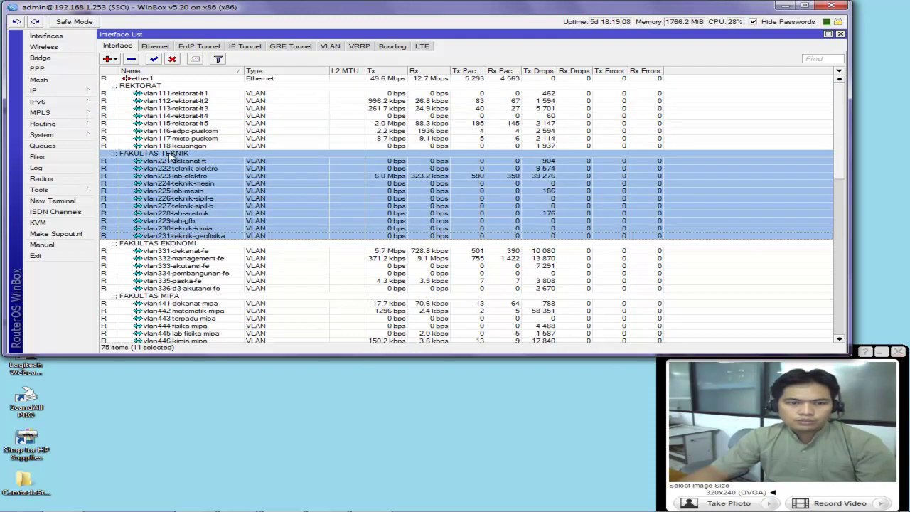
Select the FAKULTAS EKONOMI VLANs, vlan331 to vlan336, followed by the FAKULTAS MIPA VLANs, vlan441 to vlan450.
left_click(170, 252)
left_click(182, 288, "shift")
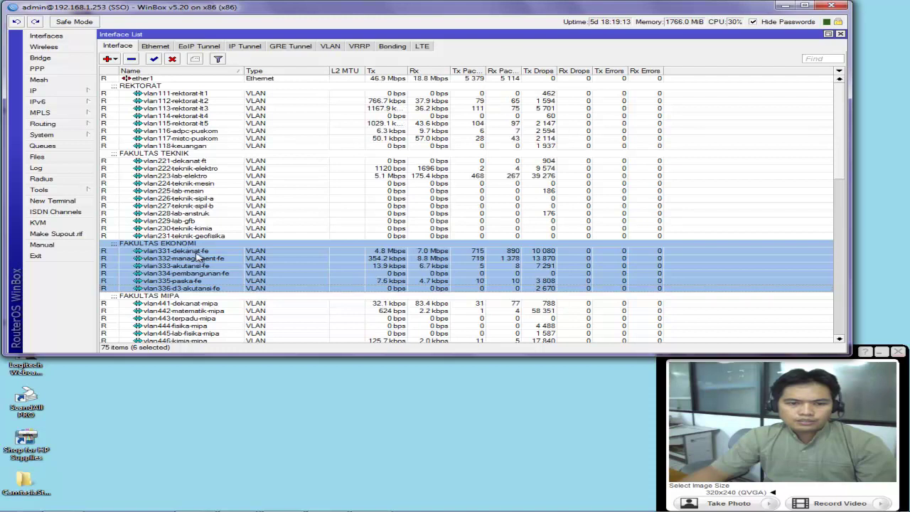
left_click(211, 303)
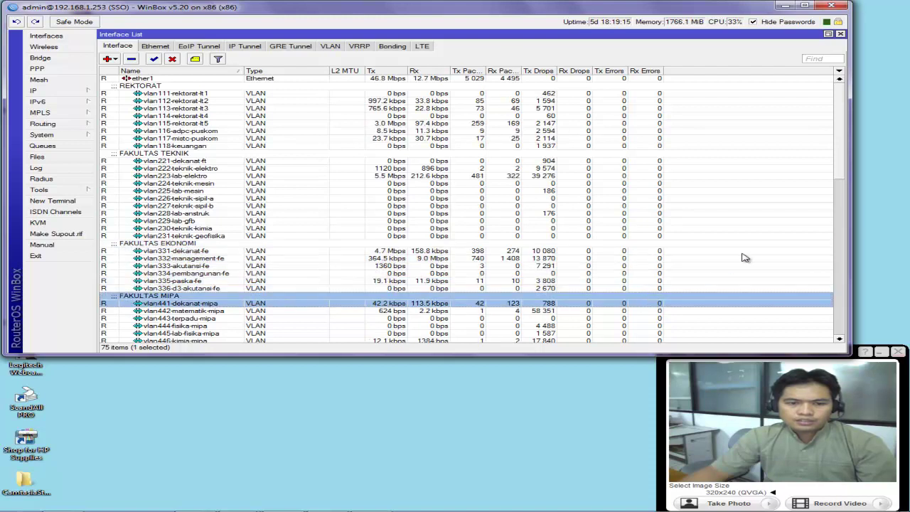
scroll(226, 251, "down", 5)
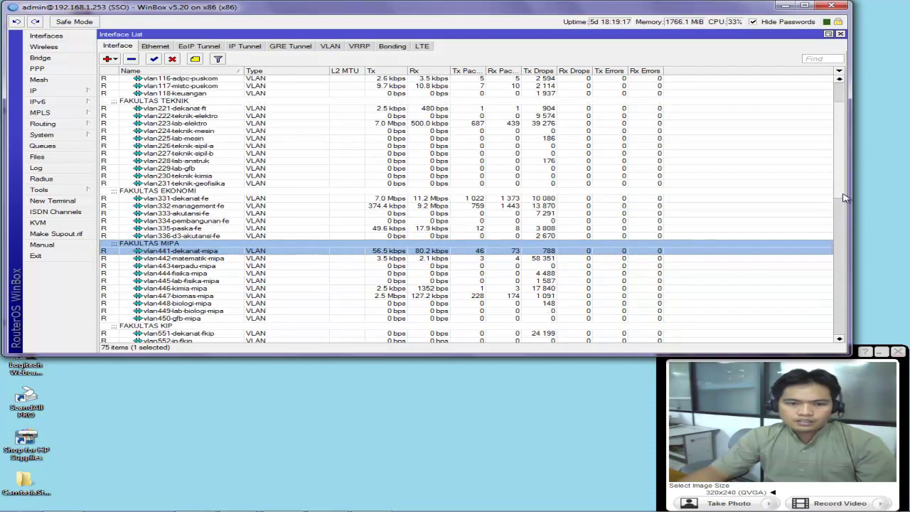
left_click(182, 265, "shift")
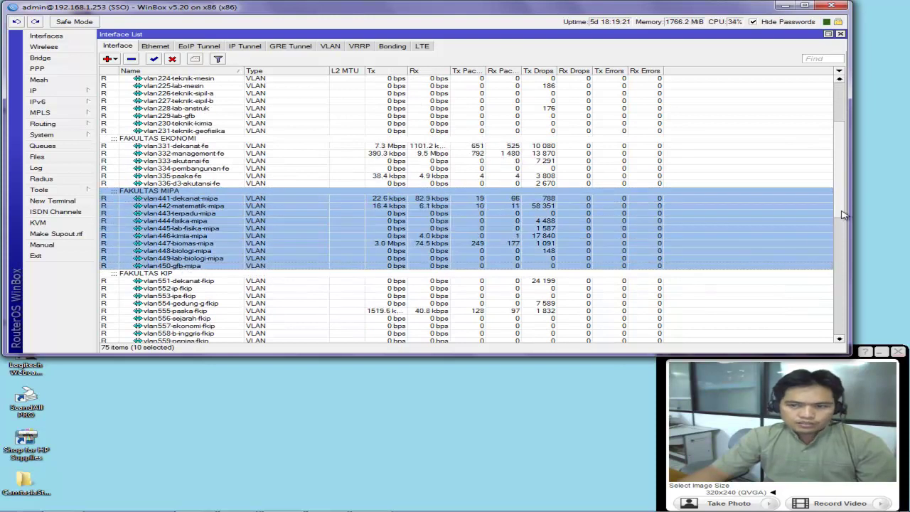
Select the FAKULTAS KIP VLANs, vlan551 to vlan559, and look over the remaining faculty groups in the list.
scroll(844, 214, "down", 3)
left_click(206, 214)
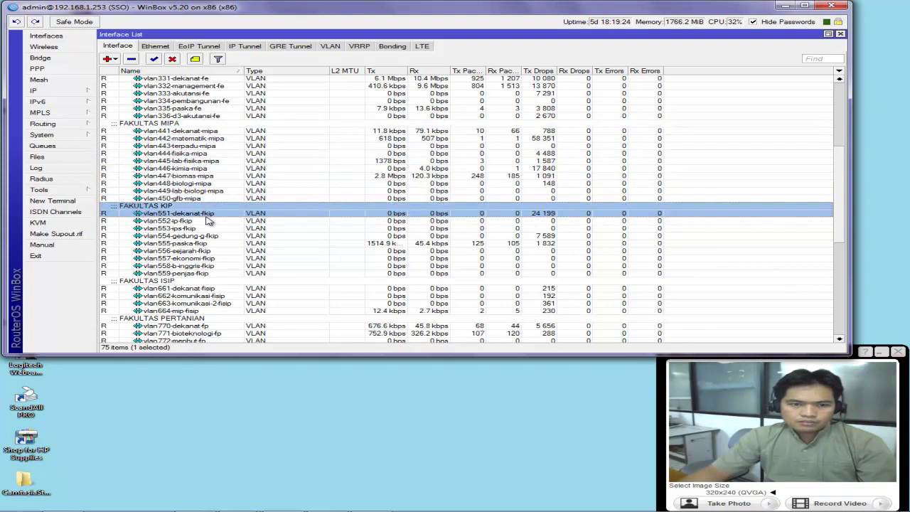
left_click(190, 275, "shift")
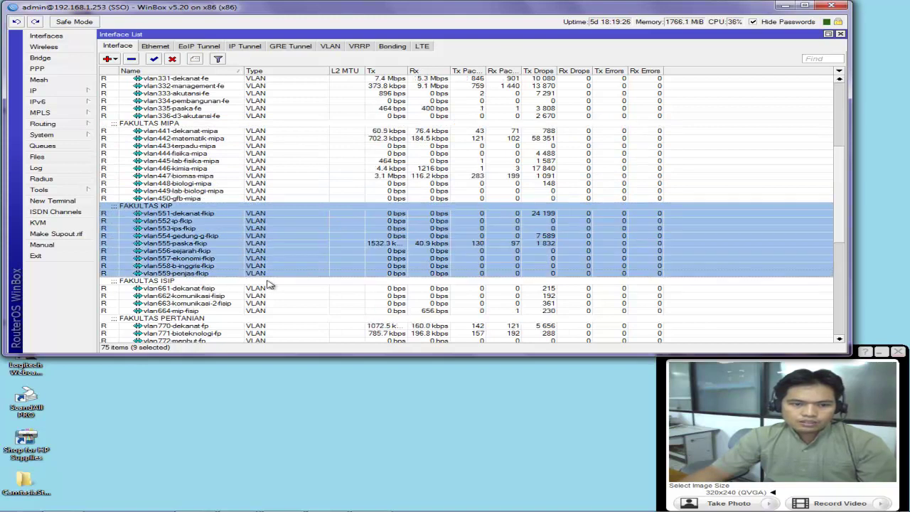
scroll(842, 245, "down", 9)
scroll(856, 265, "up", 3)
scroll(857, 264, "up", 13)
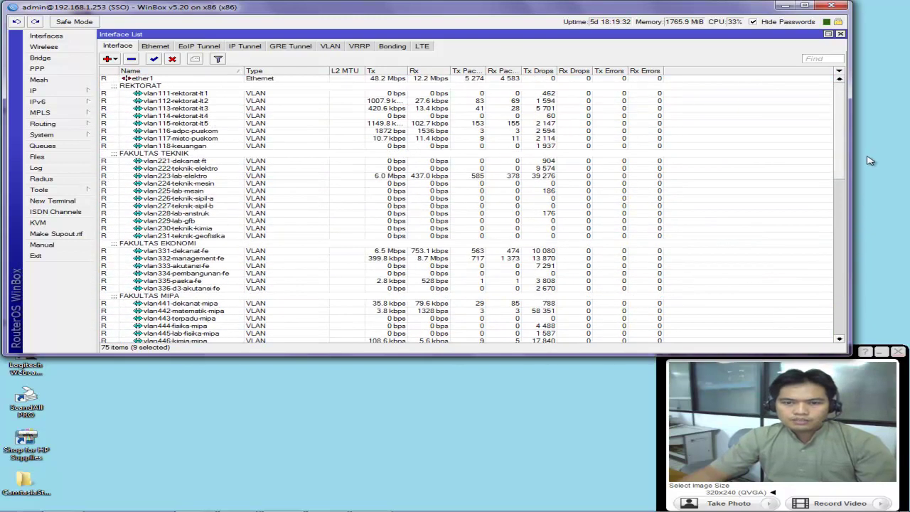
Sort the interfaces by Tx rate in descending order and select vlan2001-bbs-wifi.
left_click(389, 177)
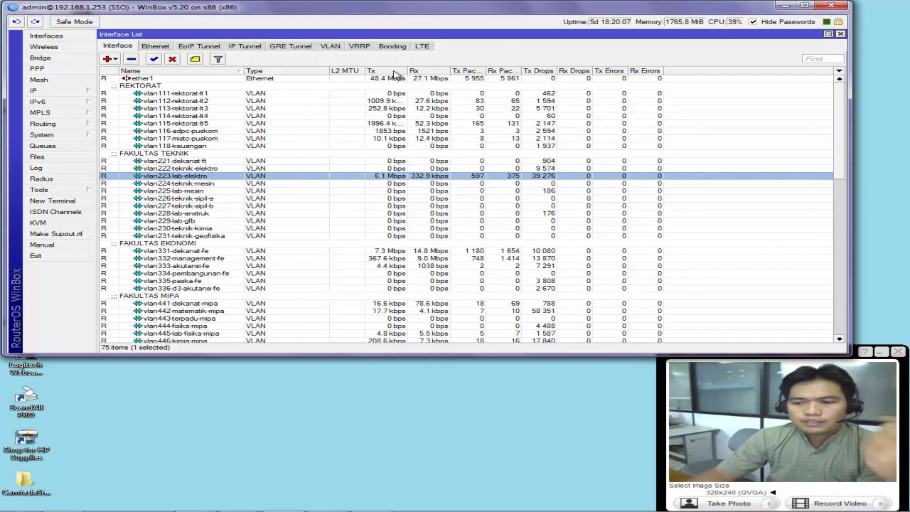
left_click(394, 73)
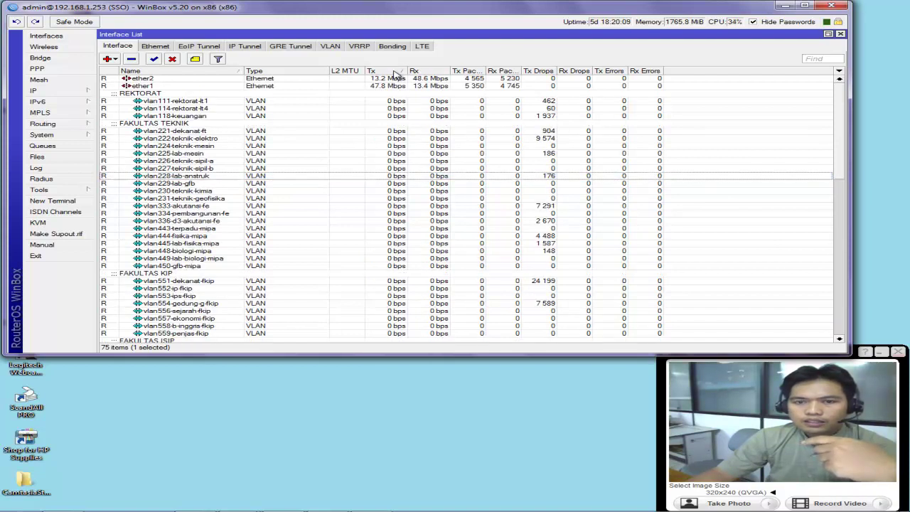
mouse_move(839, 151)
left_mouse_down()
mouse_move(839, 311)
mouse_move(835, 139)
left_mouse_up()
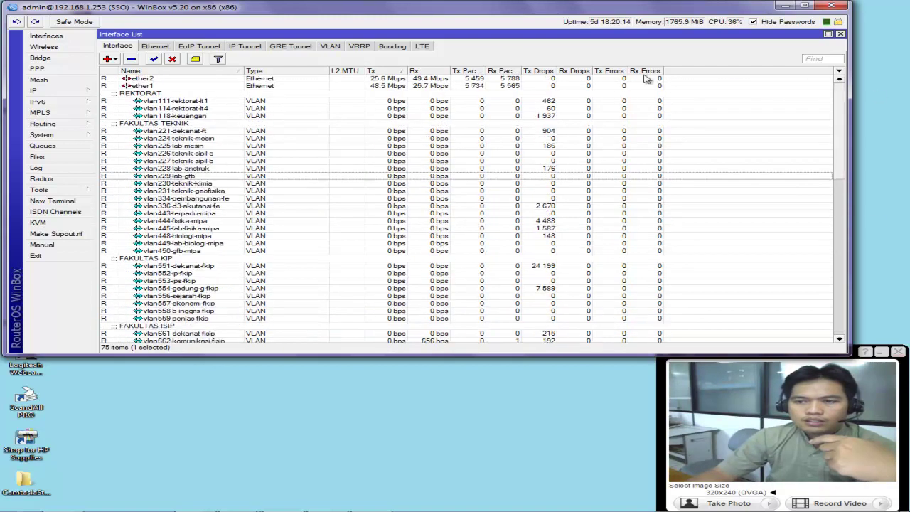
left_click(392, 71)
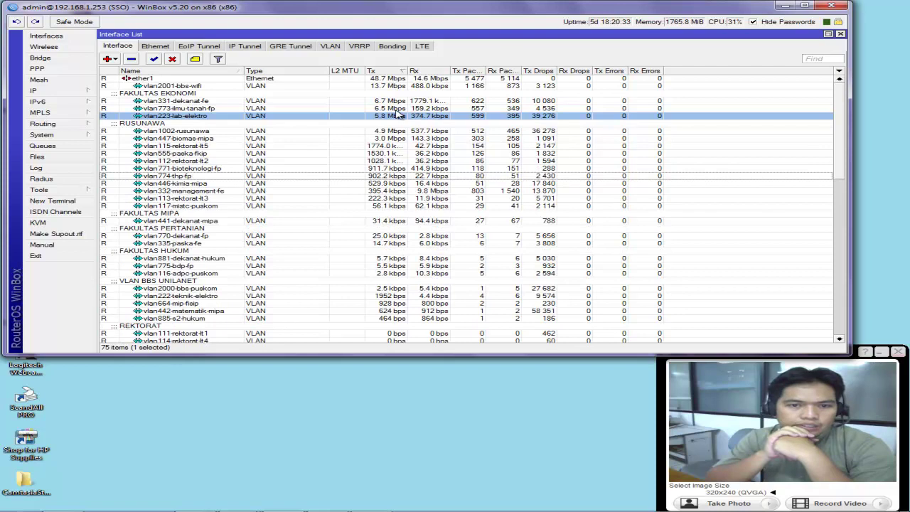
left_click(276, 87)
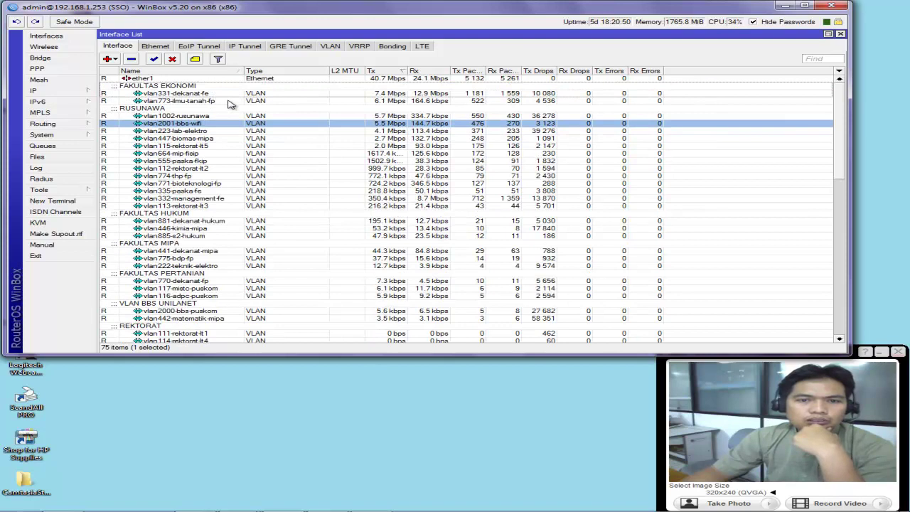
Select vlan1002-rusunawa among the busiest interfaces, list only the Ethernet interfaces and select ether1.
left_click(231, 109)
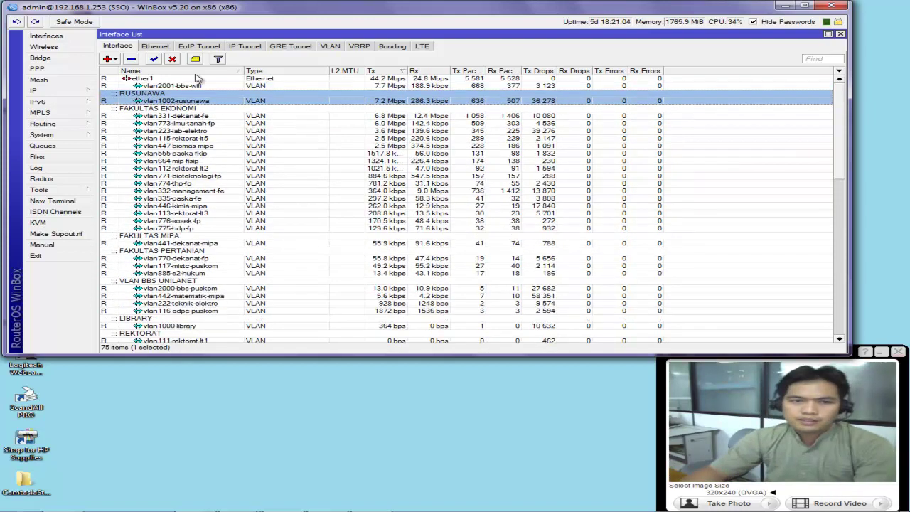
left_click(154, 48)
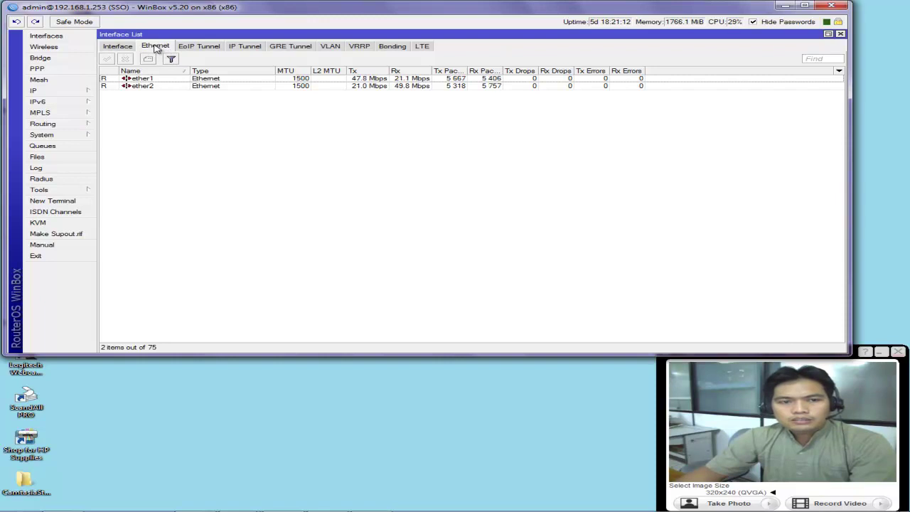
left_click(168, 80)
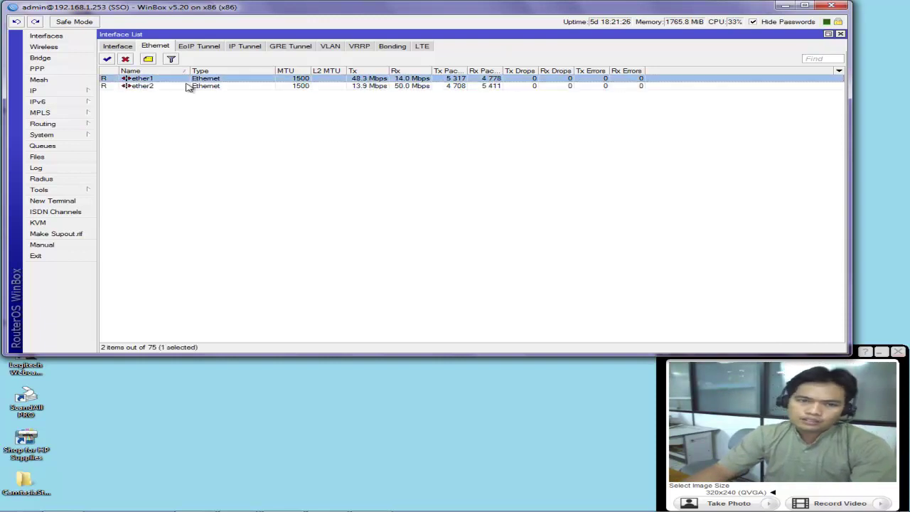
Open the properties of ether1 and review its name, MAC address, Ethernet speed settings and link status.
double_click(261, 83)
left_click_drag(398, 97, 276, 112)
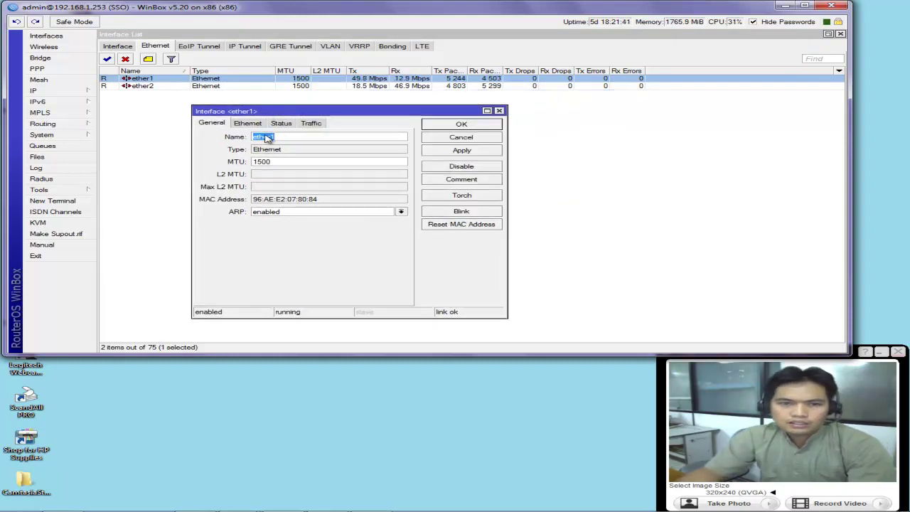
left_click_drag(320, 204, 256, 202)
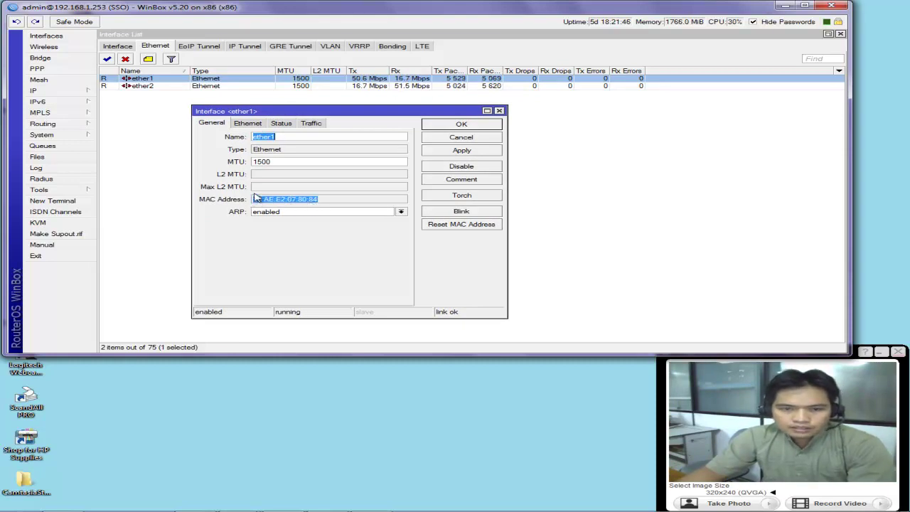
left_click(254, 126)
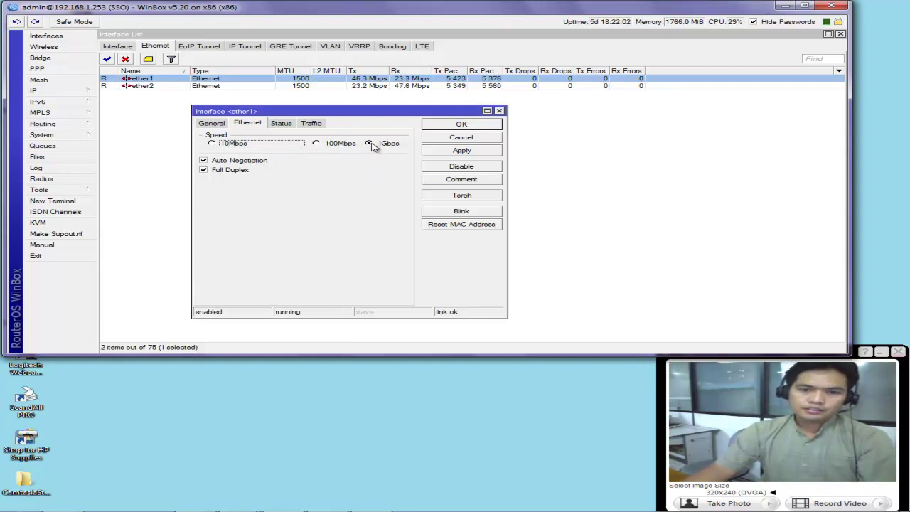
left_click(282, 124)
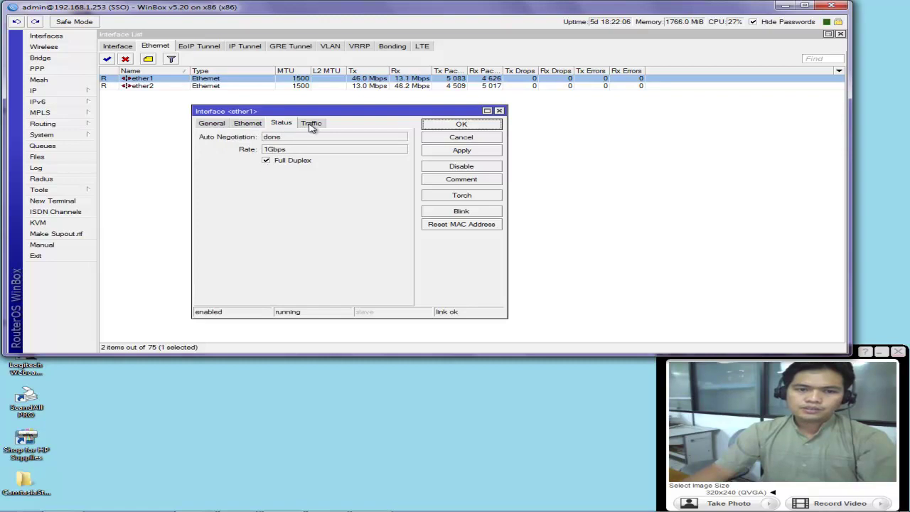
Show the traffic statistics of ether1 in a widened window and highlight its Tx and Rx byte totals.
left_click(310, 124)
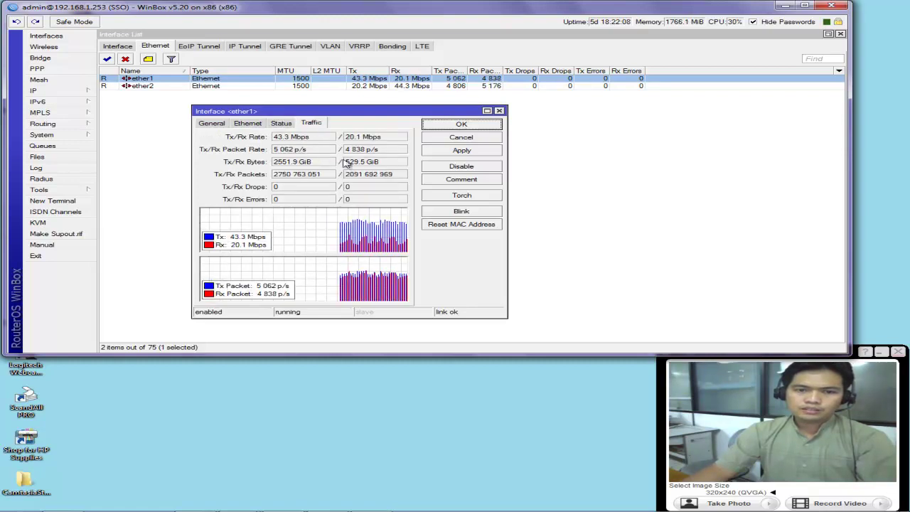
left_click_drag(506, 267, 666, 284)
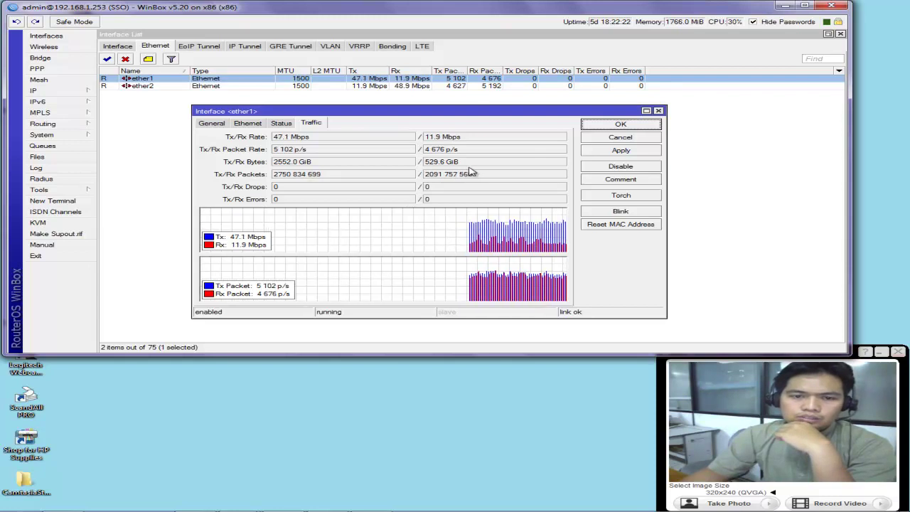
left_click_drag(459, 165, 424, 165)
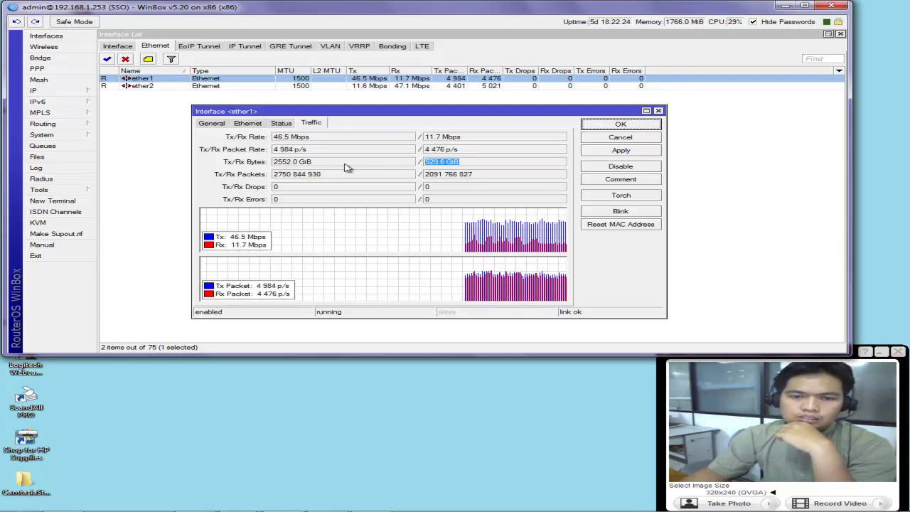
left_click_drag(321, 165, 278, 164)
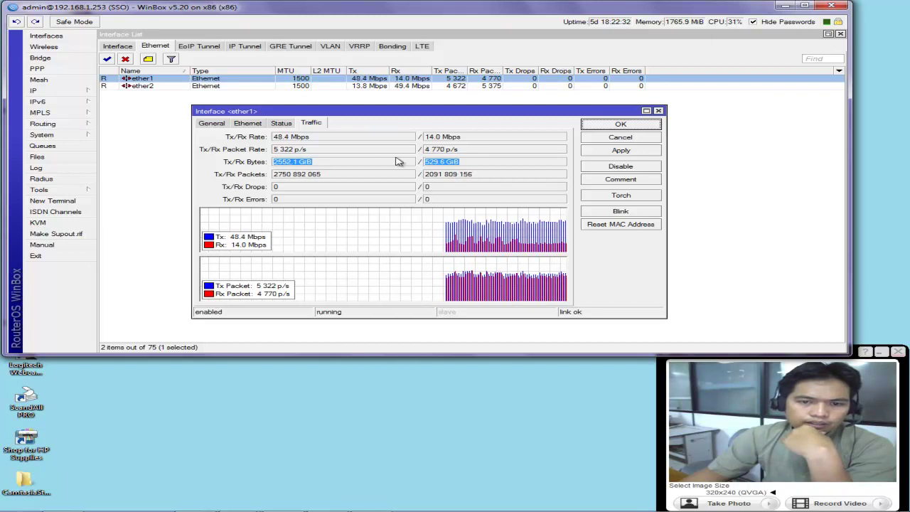
left_click(460, 162)
left_click_drag(468, 165, 427, 165)
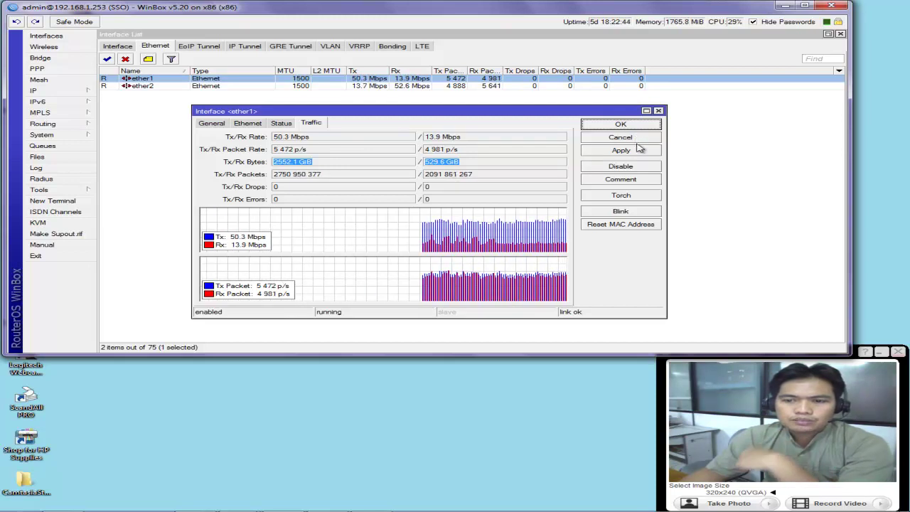
Run Torch on ether1, look over the interfaces it can monitor, and close both Torch and the ether1 properties.
left_click(608, 192)
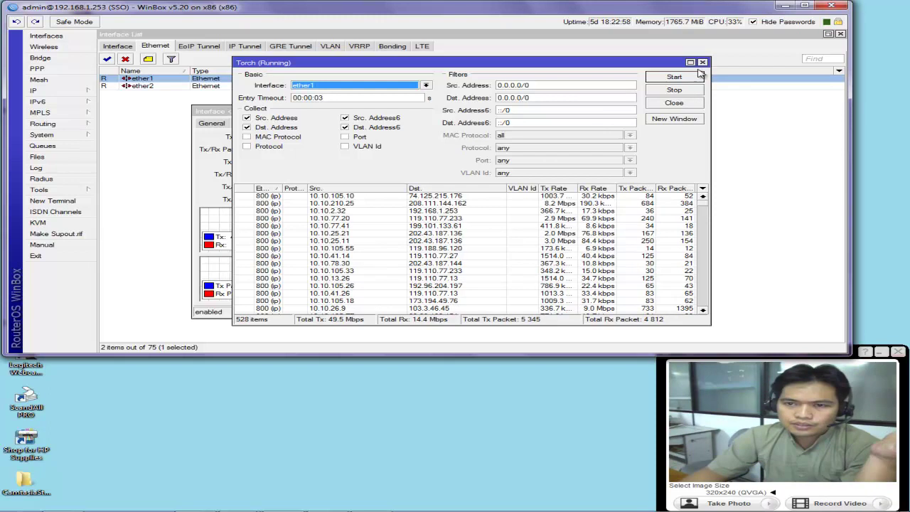
left_click(390, 86)
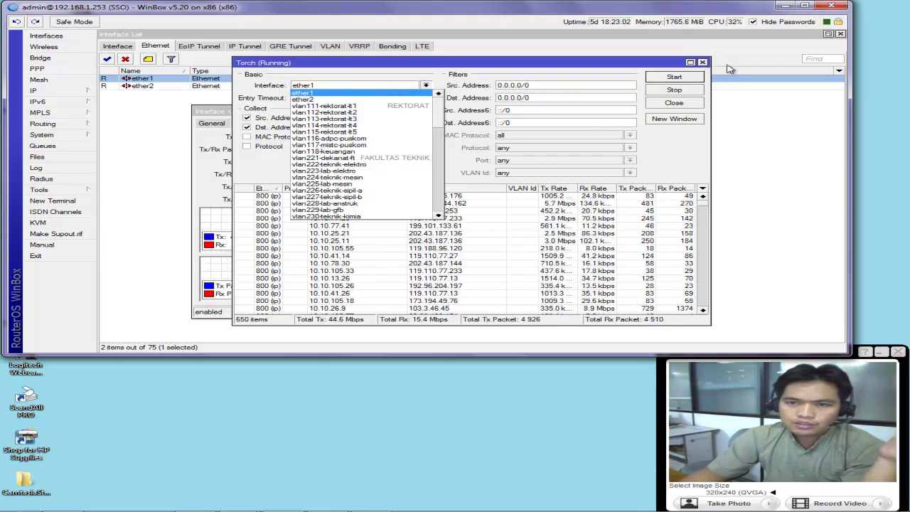
left_click(702, 63)
left_click(702, 63)
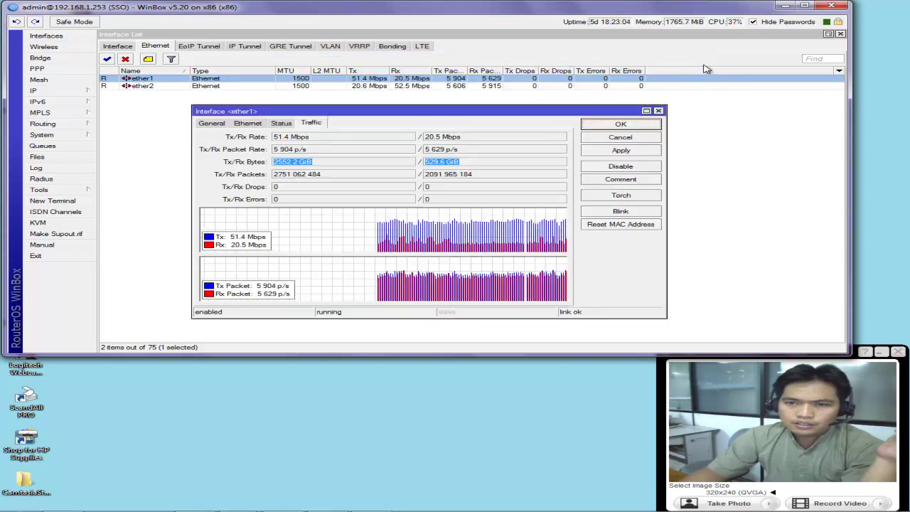
left_click(665, 112)
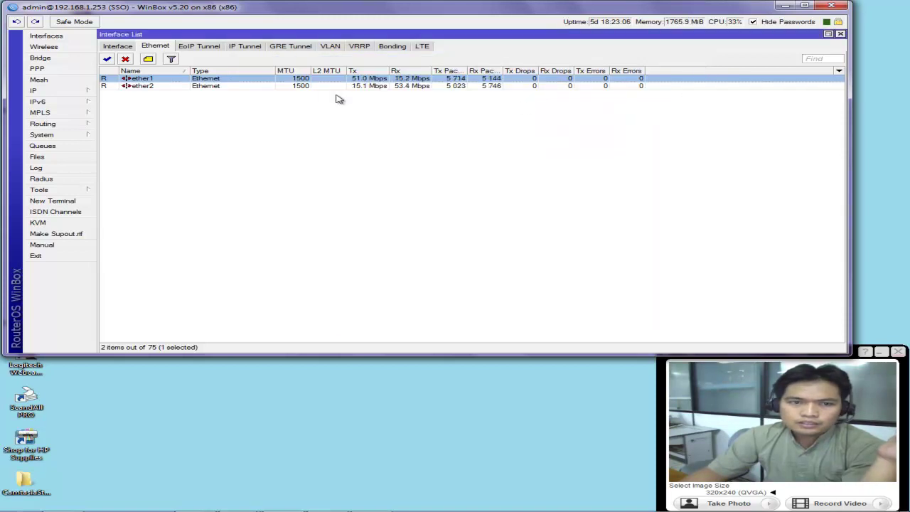
Open the properties of ether2, review its traffic graphs and link status, and close them.
double_click(300, 86)
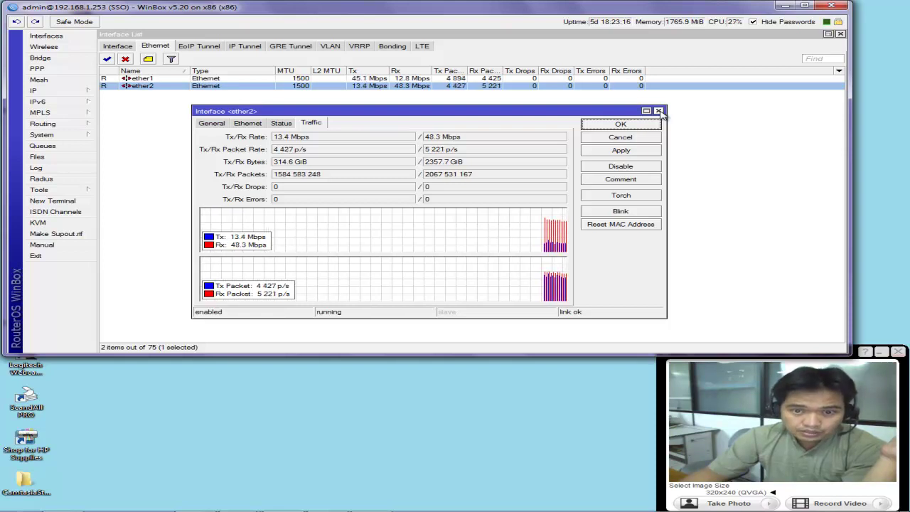
left_click(283, 123)
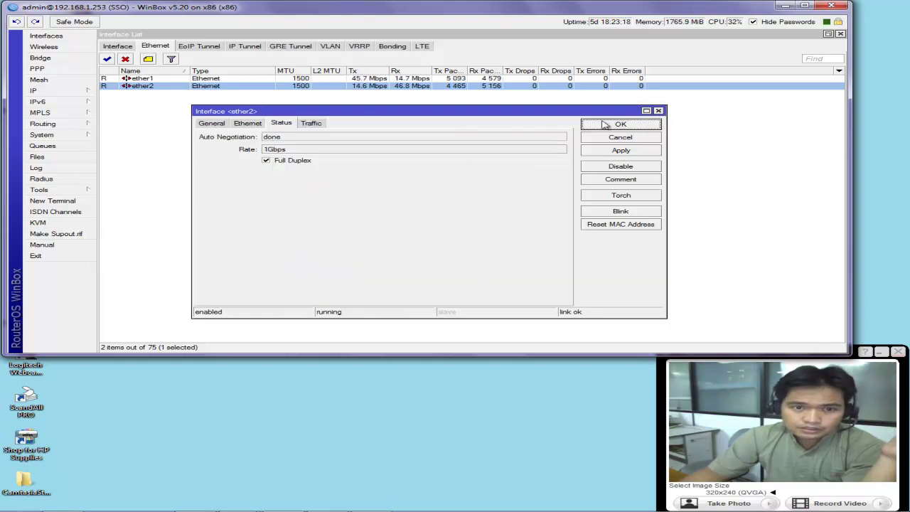
left_click(657, 111)
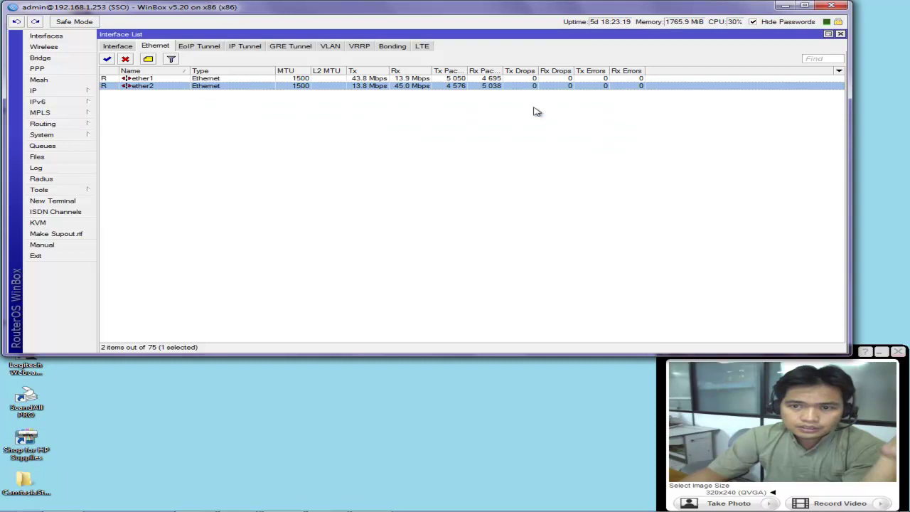
Open the router's IP address list, look through it to the ether1 and ether2 entries, and close it.
left_click(46, 92)
left_click(118, 115)
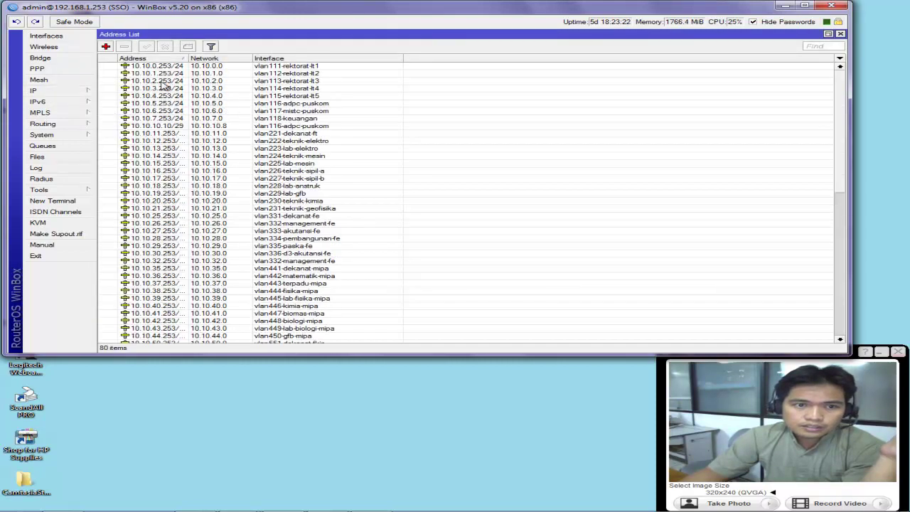
left_click_drag(844, 125, 833, 293)
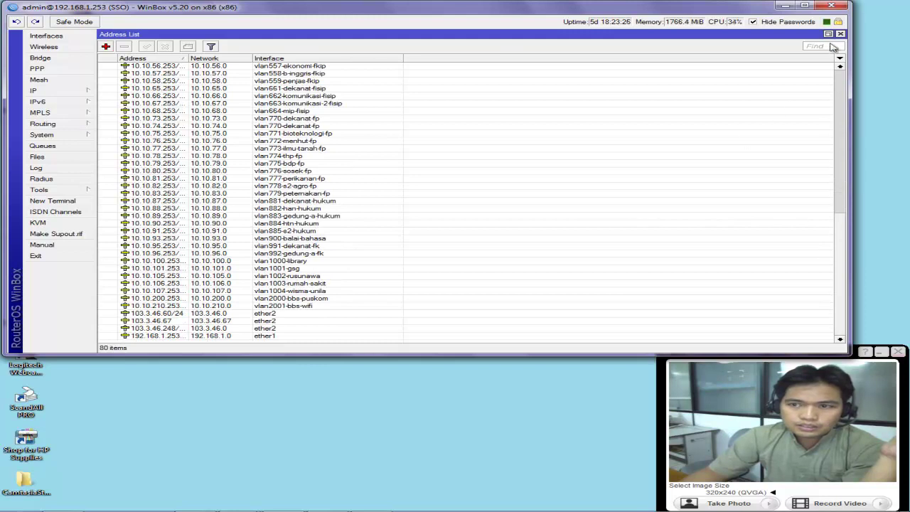
left_click(840, 35)
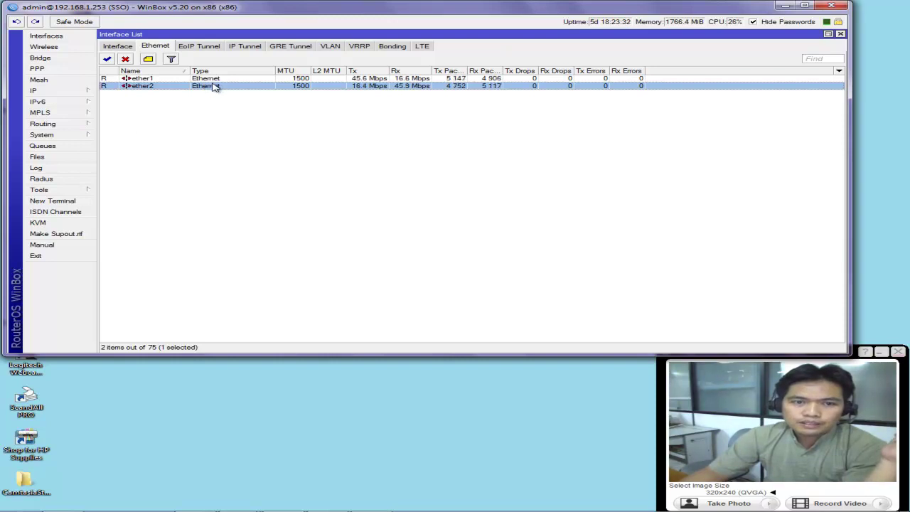
Check the EoIP Tunnel, IP Tunnel and GRE Tunnel interface lists one after another.
left_click(202, 46)
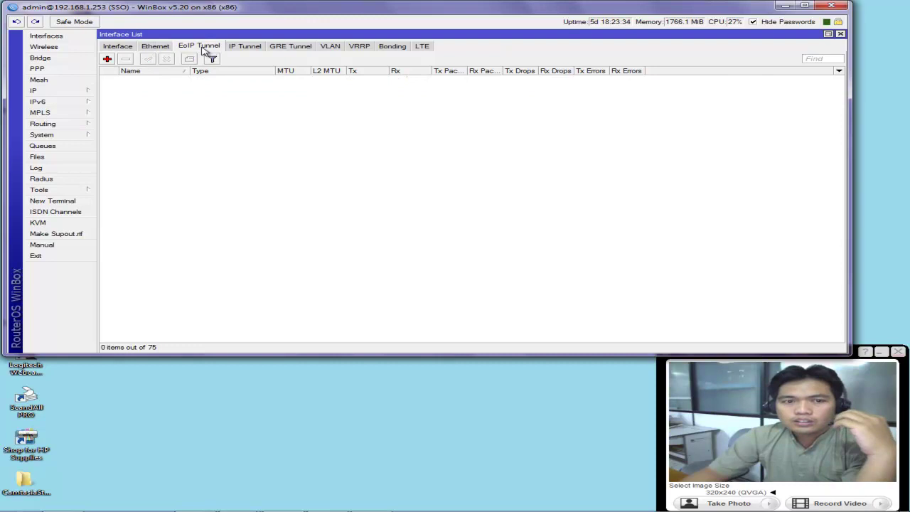
left_click(243, 49)
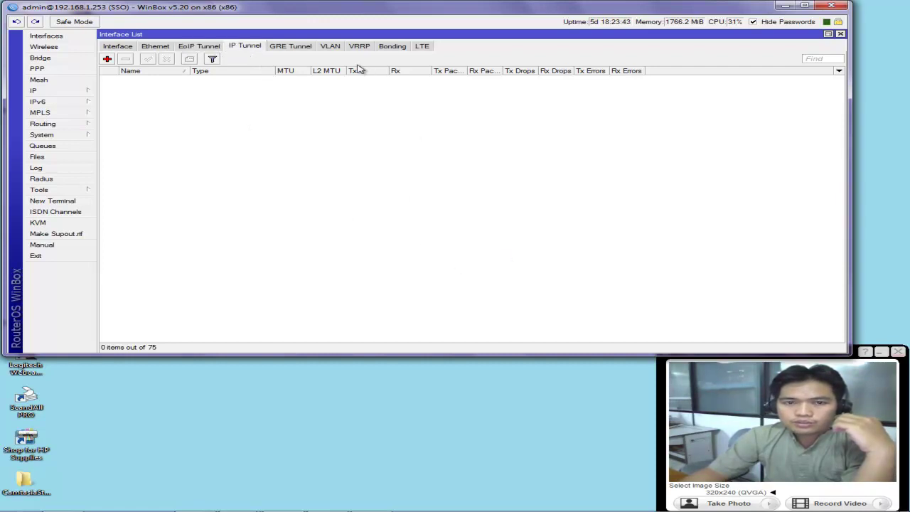
left_click(303, 50)
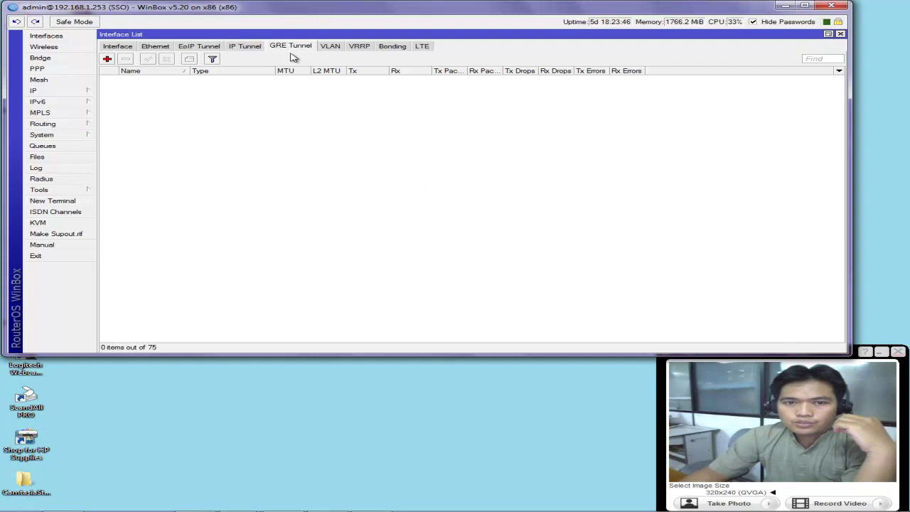
List only the VLAN interfaces and look through their faculty groups and traffic rates.
left_click(329, 48)
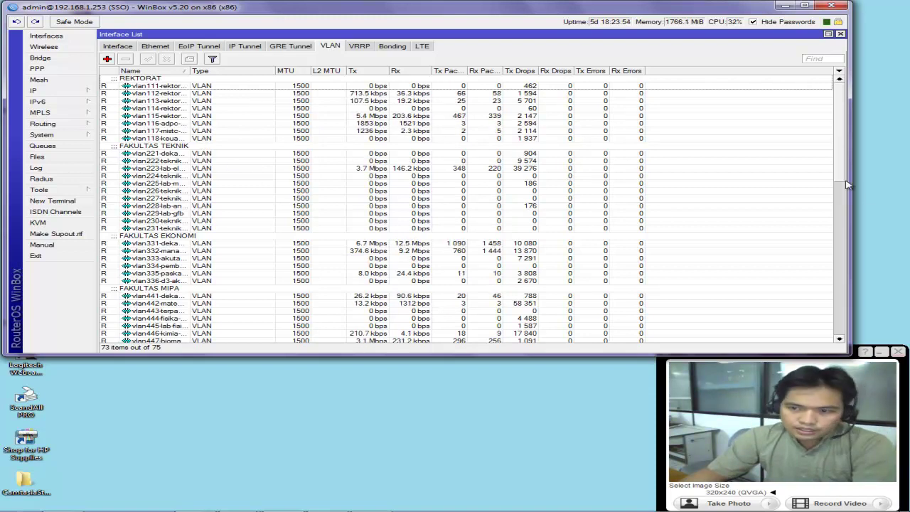
left_click_drag(838, 180, 883, 163)
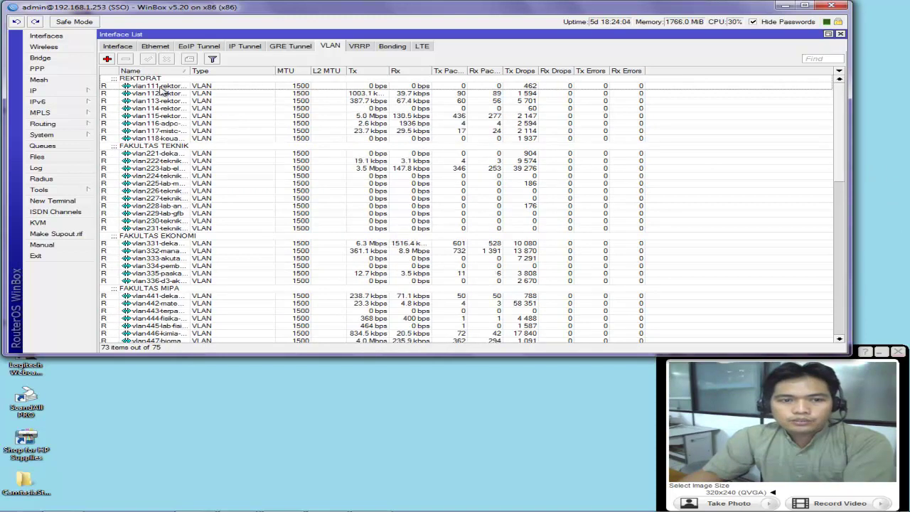
mouse_move(838, 139)
left_mouse_down()
mouse_move(837, 157)
mouse_move(843, 121)
left_mouse_up()
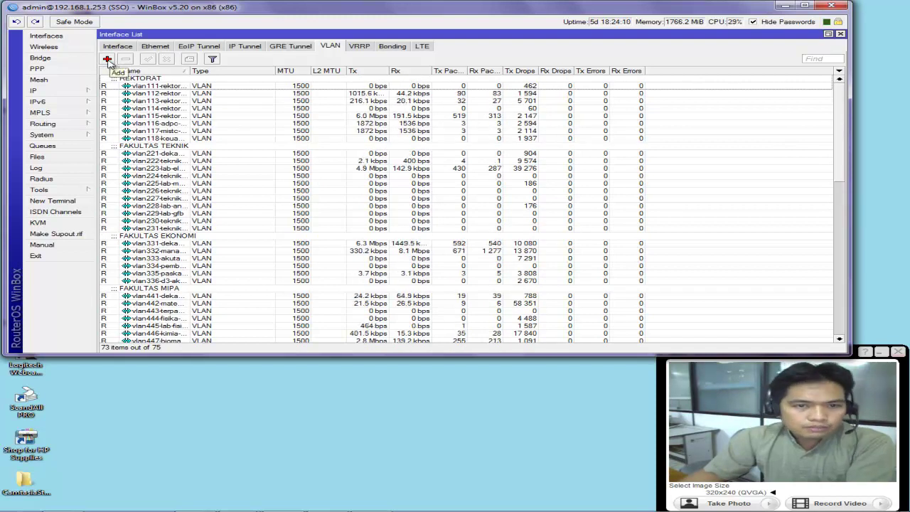
Open a new VLAN interface form and examine its name, MTU and VLAN ID fields and its traffic page.
left_click(107, 60)
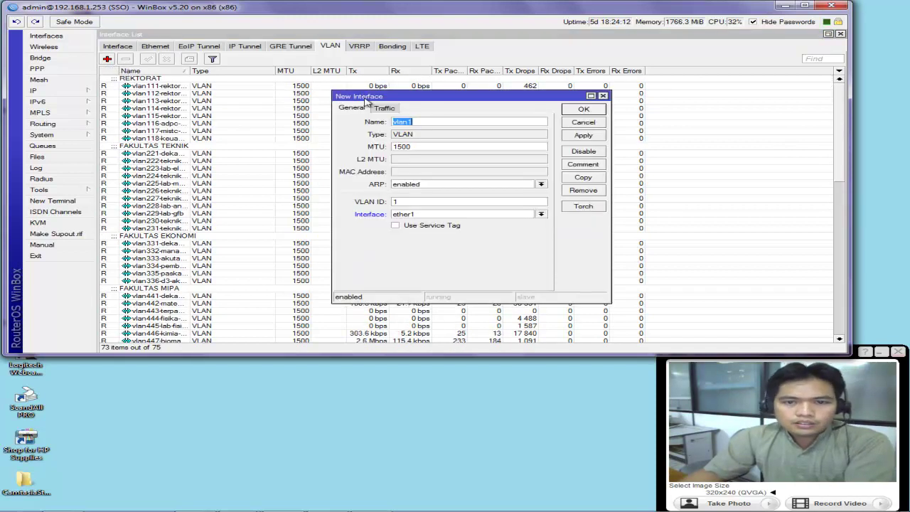
left_click_drag(366, 96, 501, 122)
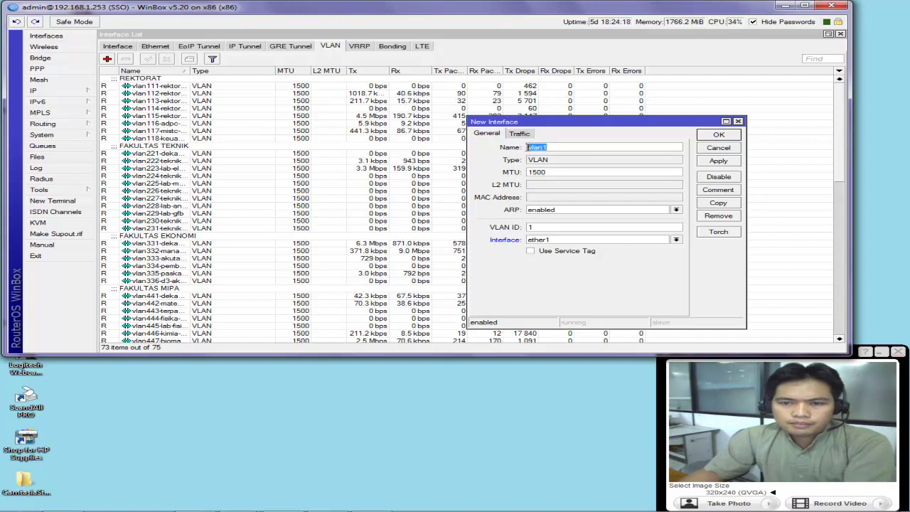
left_click_drag(551, 171, 531, 172)
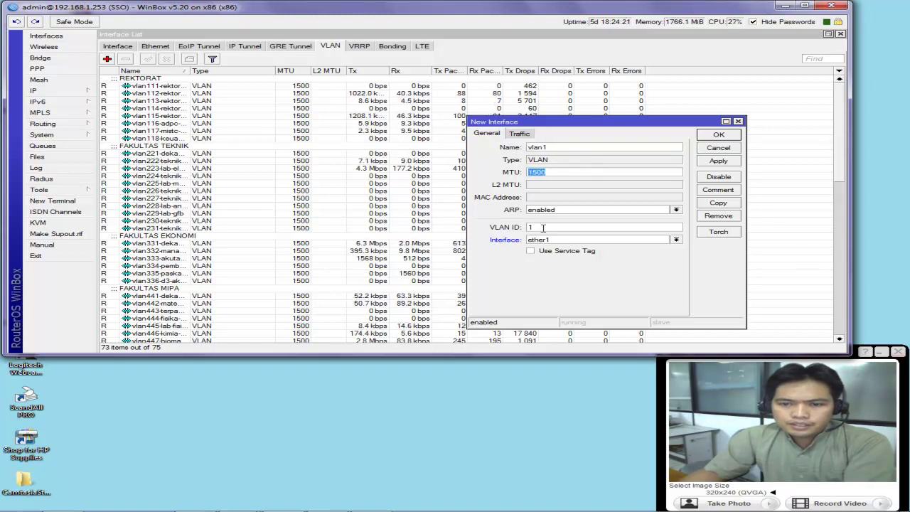
left_click_drag(542, 226, 522, 227)
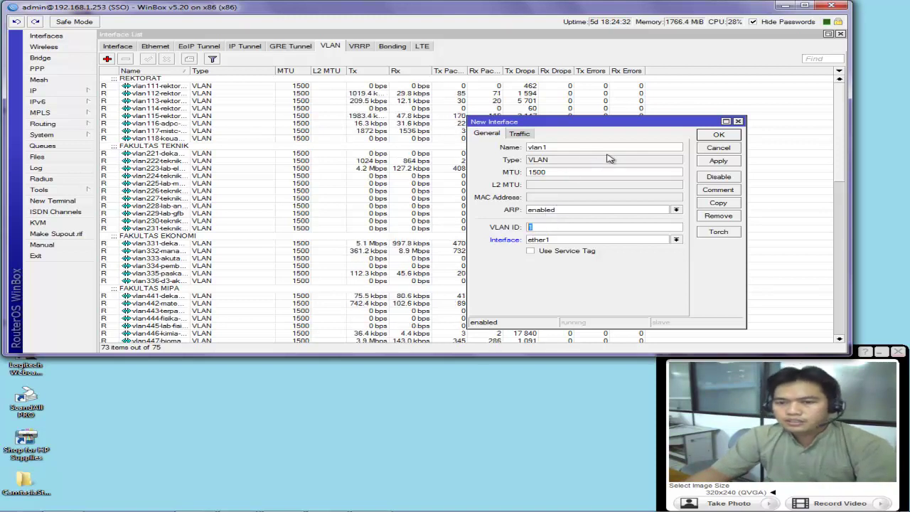
mouse_move(571, 123)
left_mouse_down()
mouse_move(530, 126)
mouse_move(457, 152)
mouse_move(487, 173)
mouse_move(491, 207)
mouse_move(582, 126)
mouse_move(560, 114)
left_mouse_up()
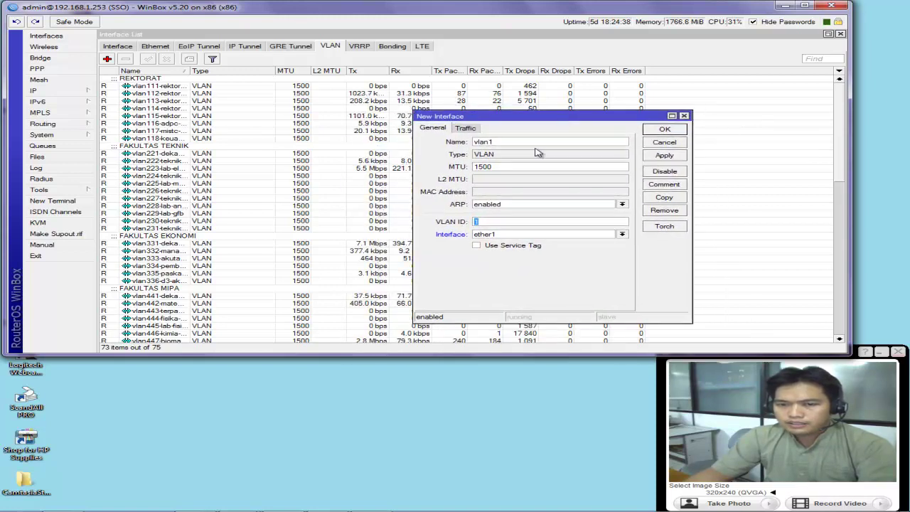
left_click(466, 127)
left_click(446, 129)
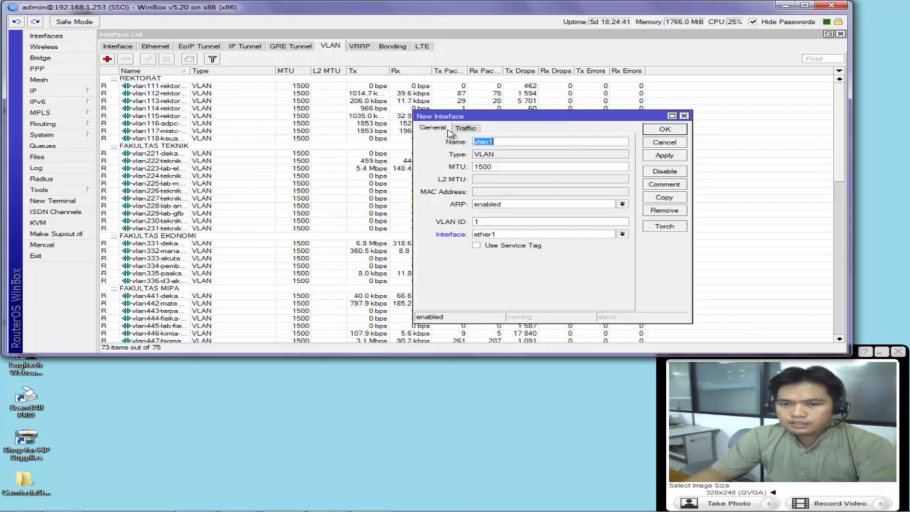
left_click(657, 144)
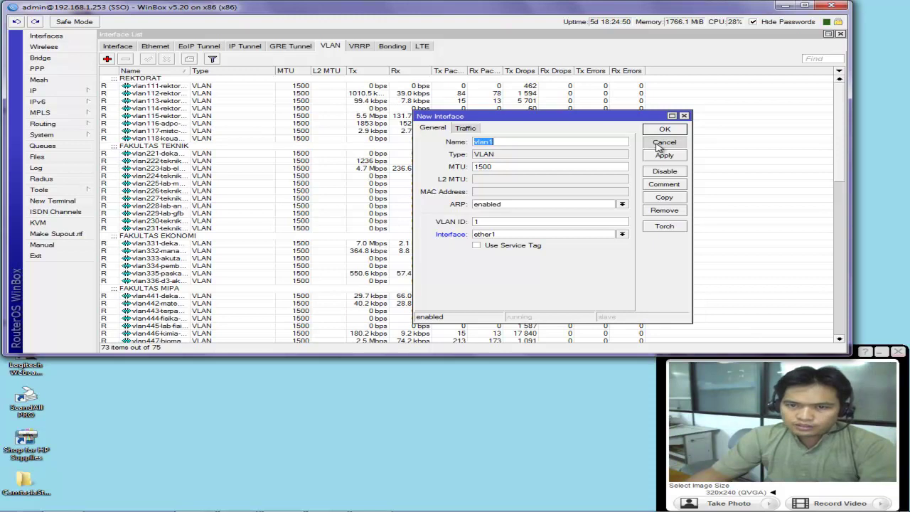
Close the new VLAN form without saving and go through the VLAN entries in the REKTORAT group.
left_click(402, 162)
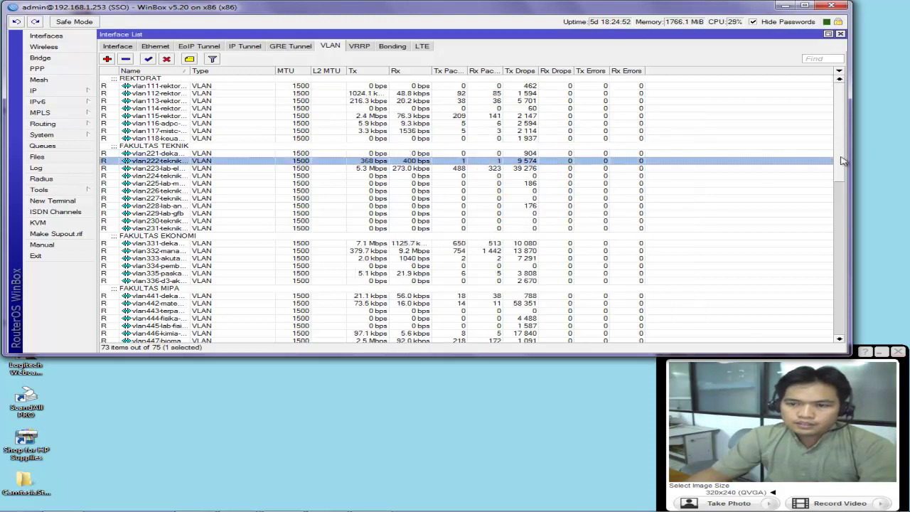
scroll(844, 162, "down", 2)
scroll(863, 135, "up", 2)
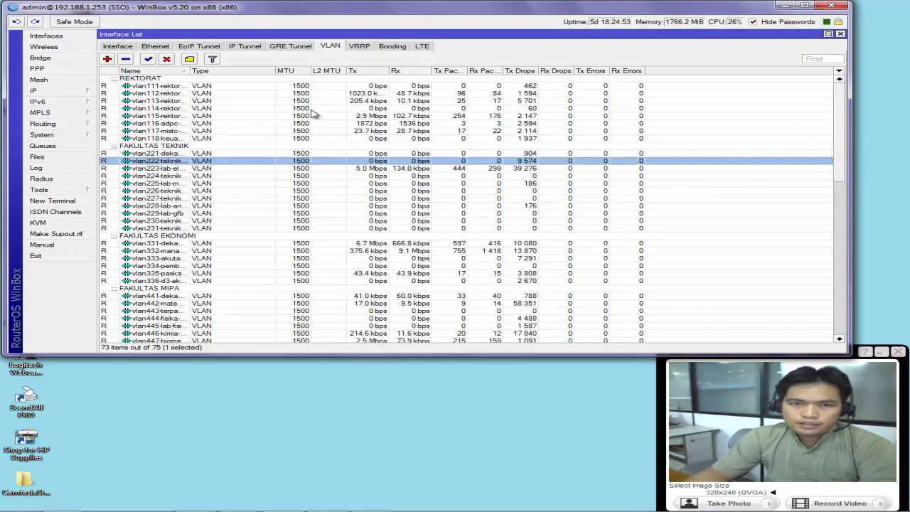
left_click(162, 86)
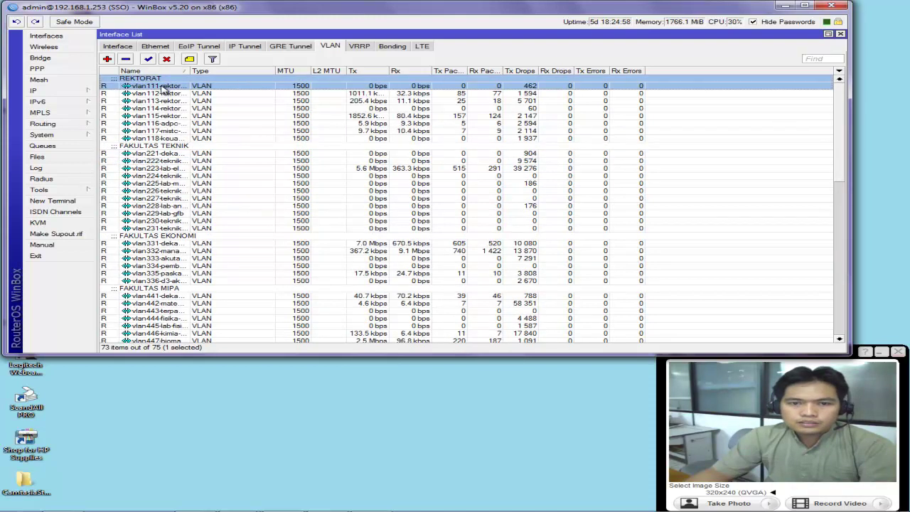
key("Down")
key("Down")
key("Down")
key("Down")
key("Down")
key("Down")
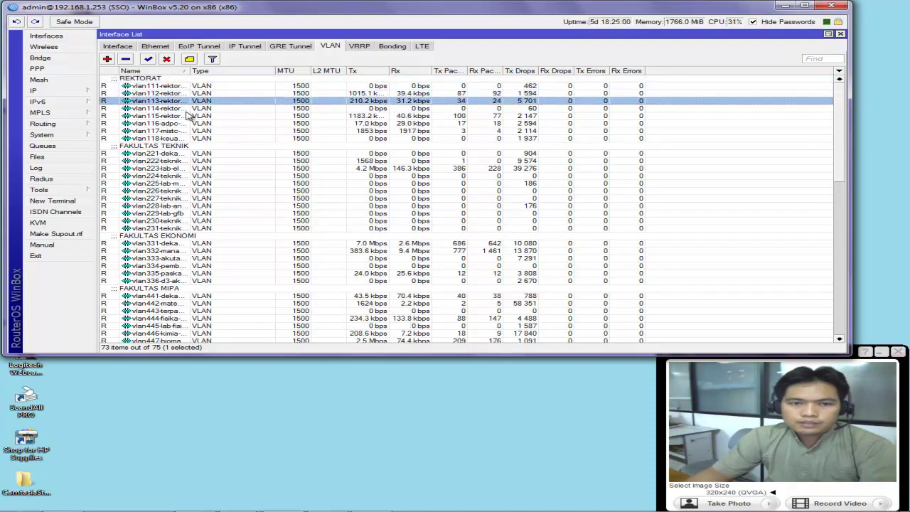
Widen the Name column to show the full VLAN names and check the vlan113-rektorat-lt3 and vlan115-rektorat-lt5 entries.
left_click_drag(191, 71, 263, 72)
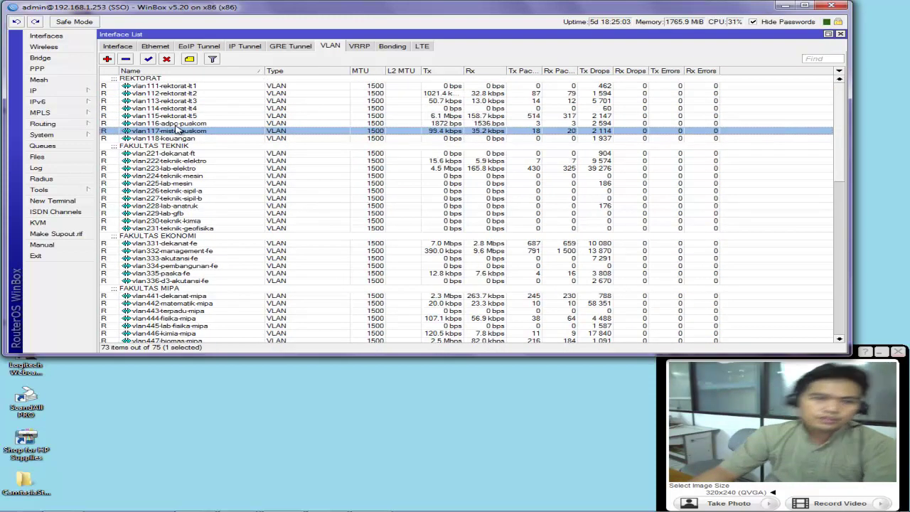
left_click(187, 101)
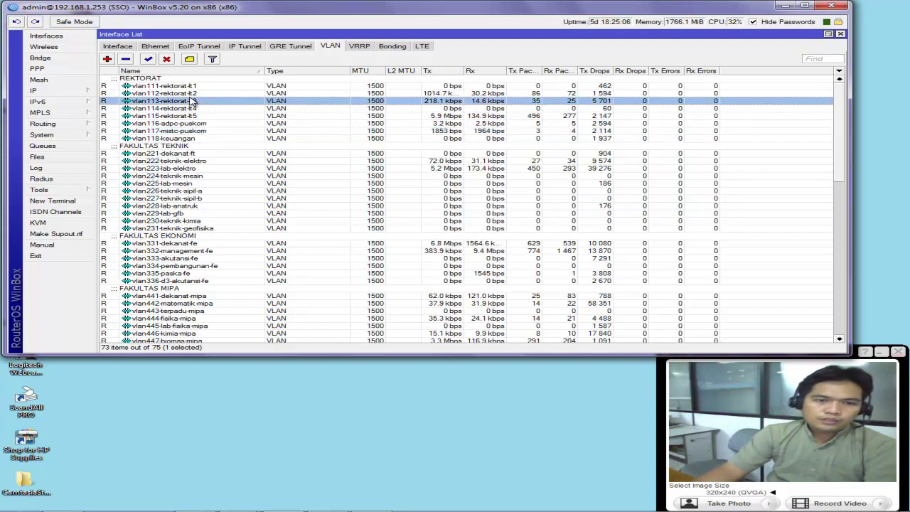
left_click(199, 115)
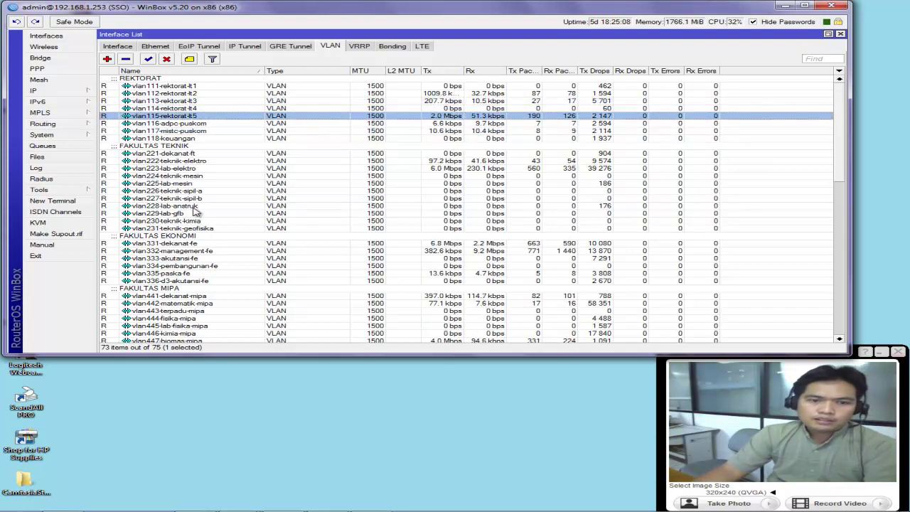
Sort the VLAN list by transmit rate with the highest first, and also by receive rate, to compare the busiest VLANs.
left_click(440, 71)
left_click(440, 71)
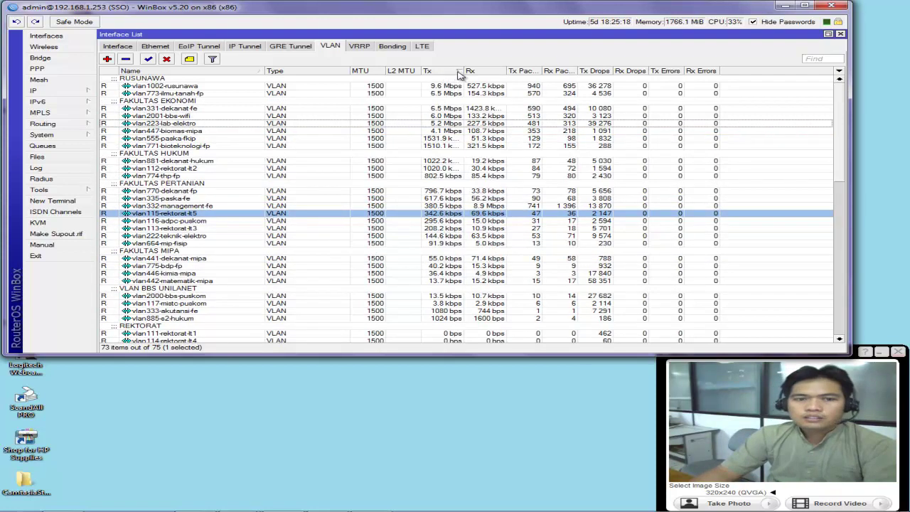
left_click(481, 72)
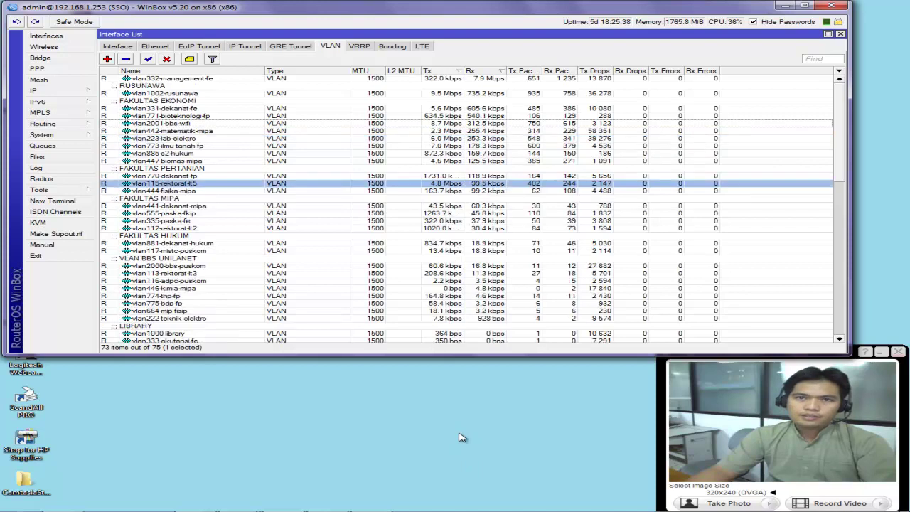
left_click(387, 504)
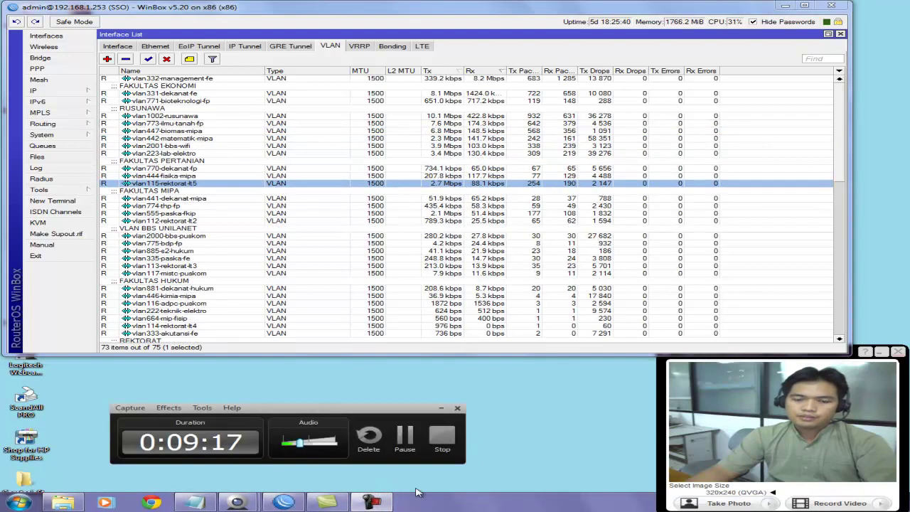